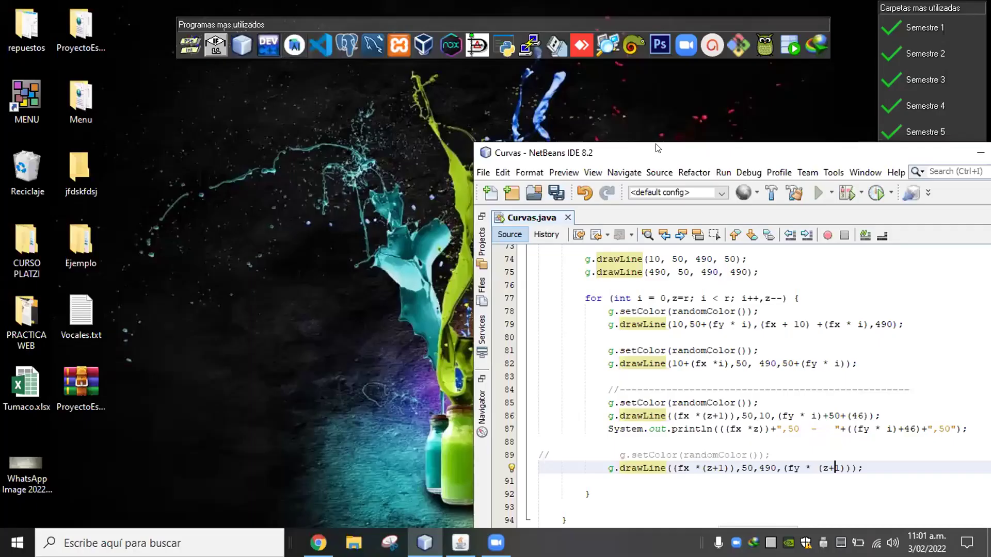
drag(658, 148, 666, 28)
click(668, 29)
click(461, 543)
click(282, 31)
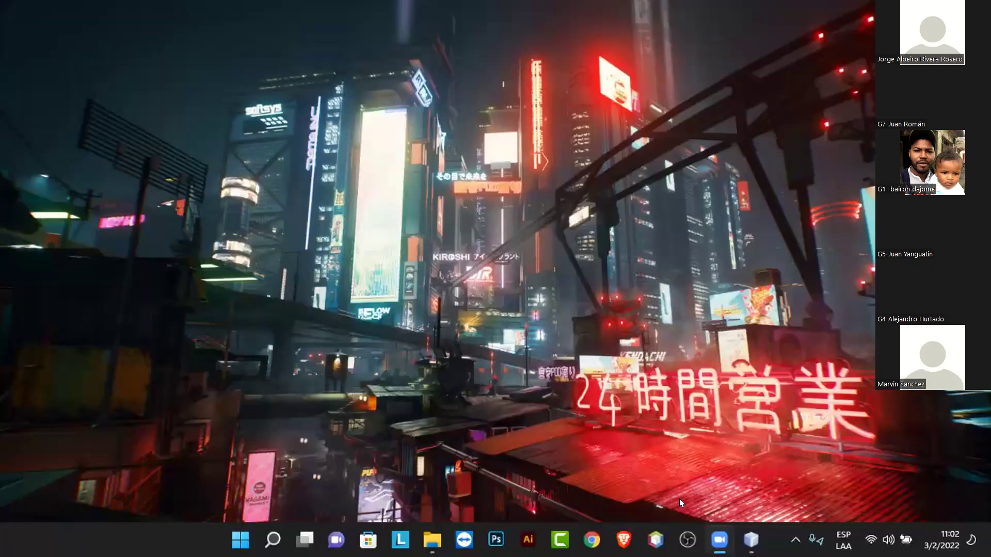
Switch to NetBeans IDE and open the list of downloaded plugins in the plugin manager
click(752, 540)
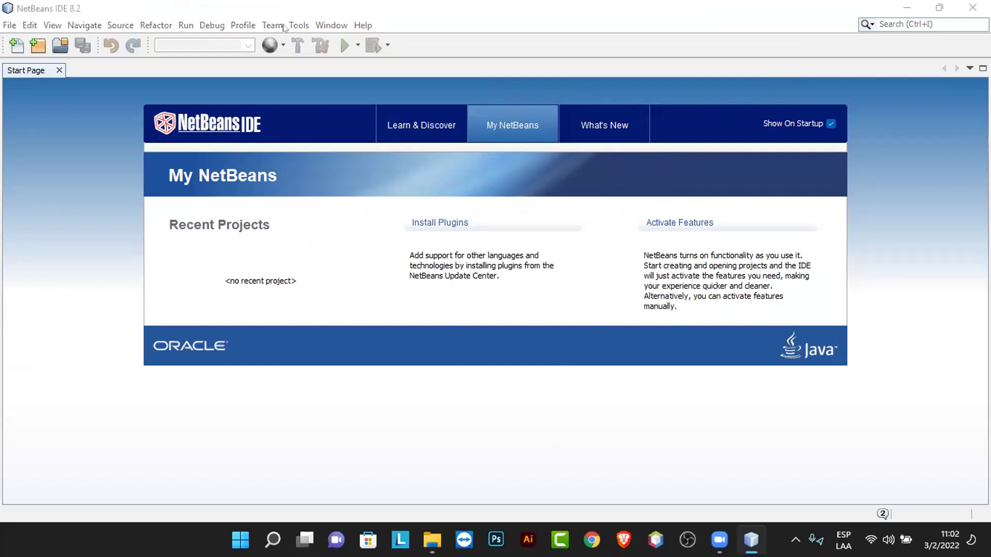
click(300, 27)
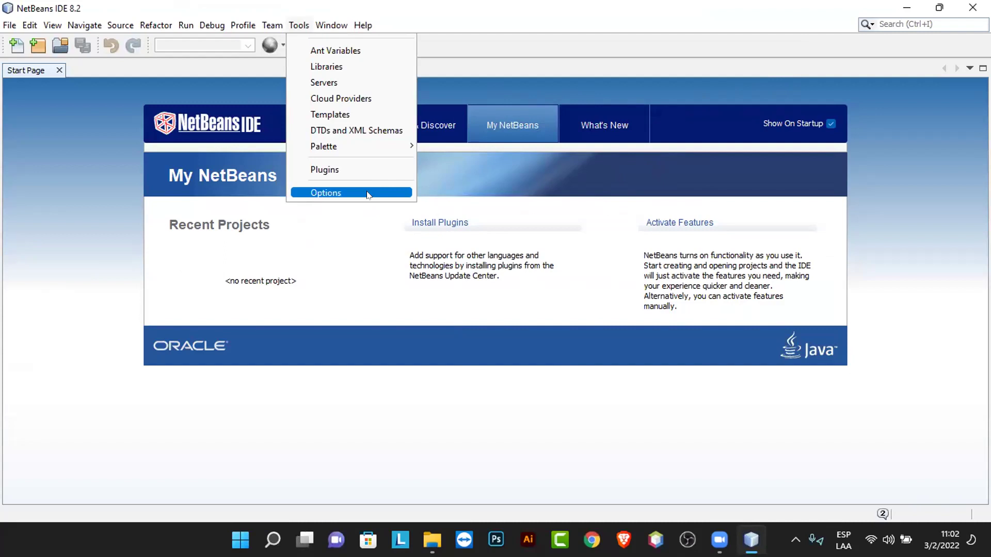
click(354, 169)
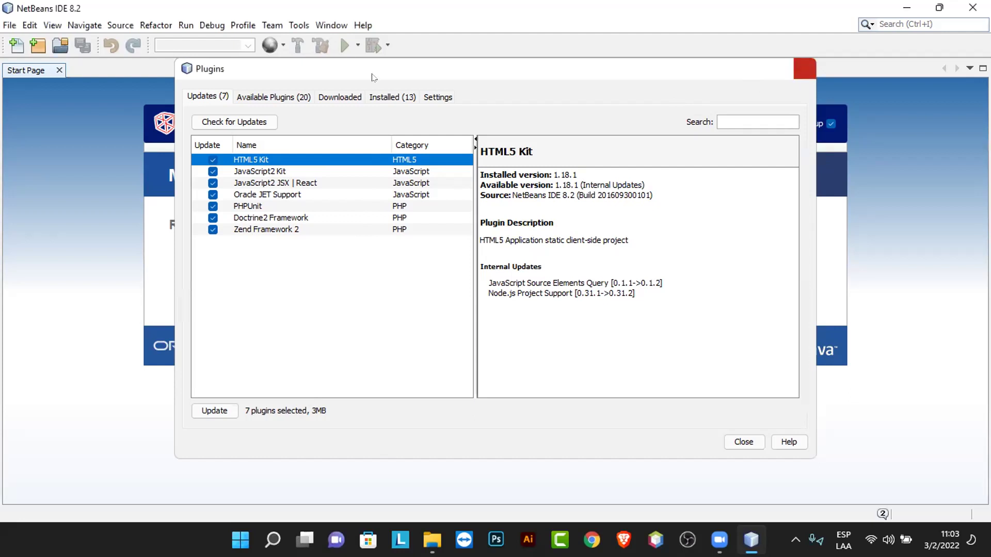
click(805, 68)
click(308, 26)
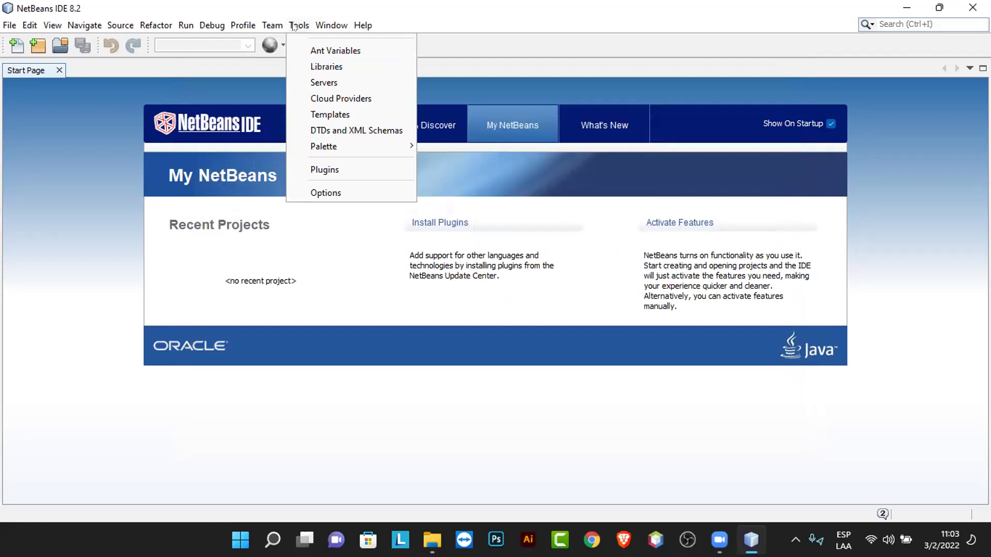
click(331, 170)
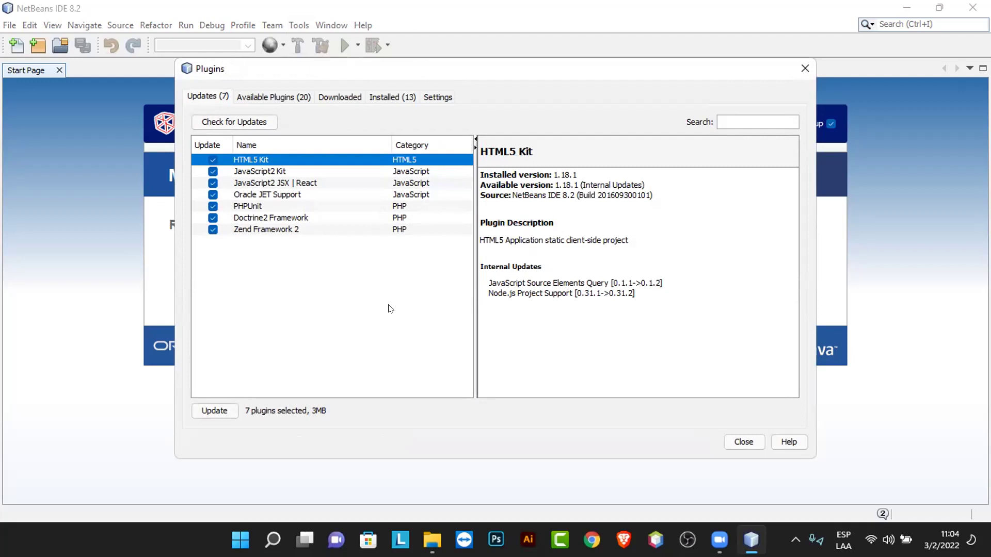
click(349, 100)
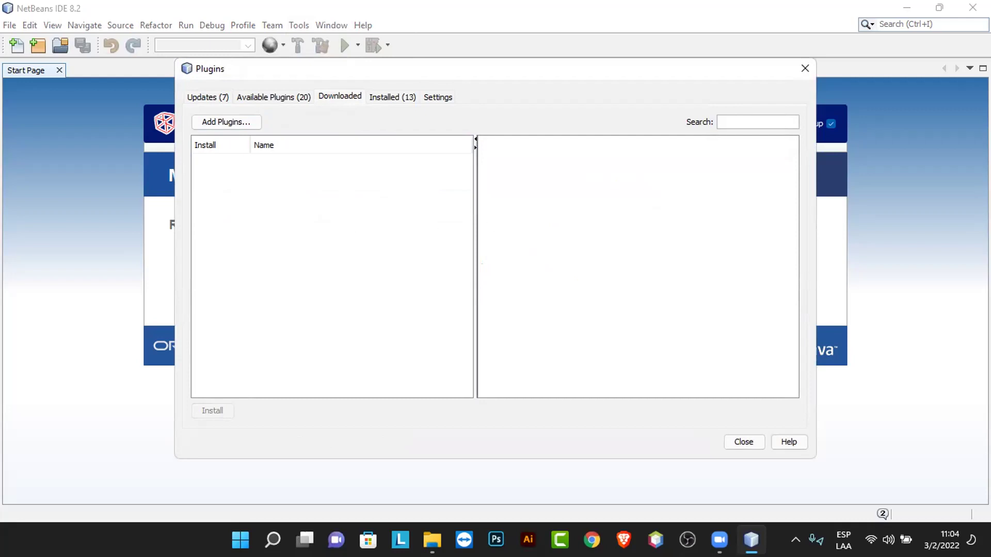
key(alt+Tab)
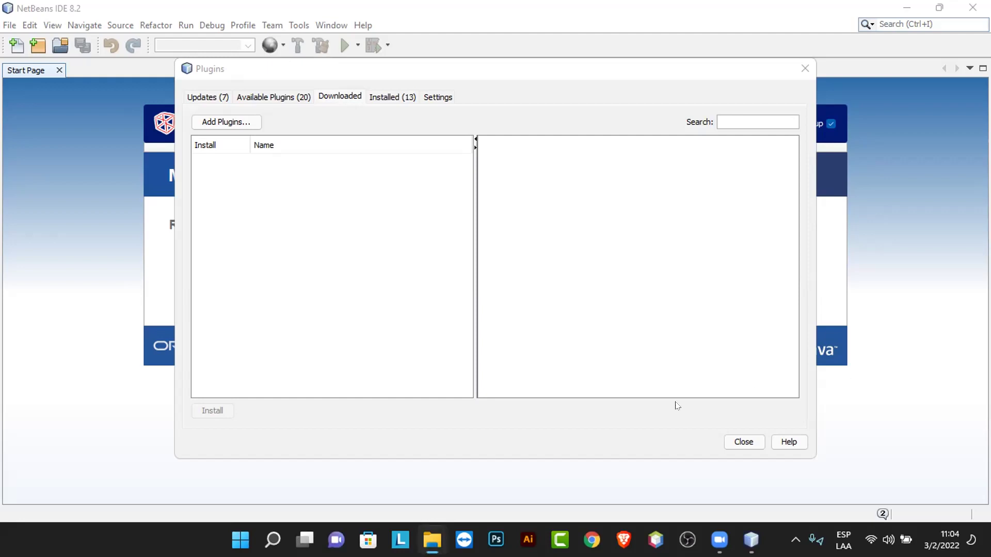
Start adding plugins from files and browse to the plugin folder under 10 semestre, Software grafico on the desktop
click(228, 123)
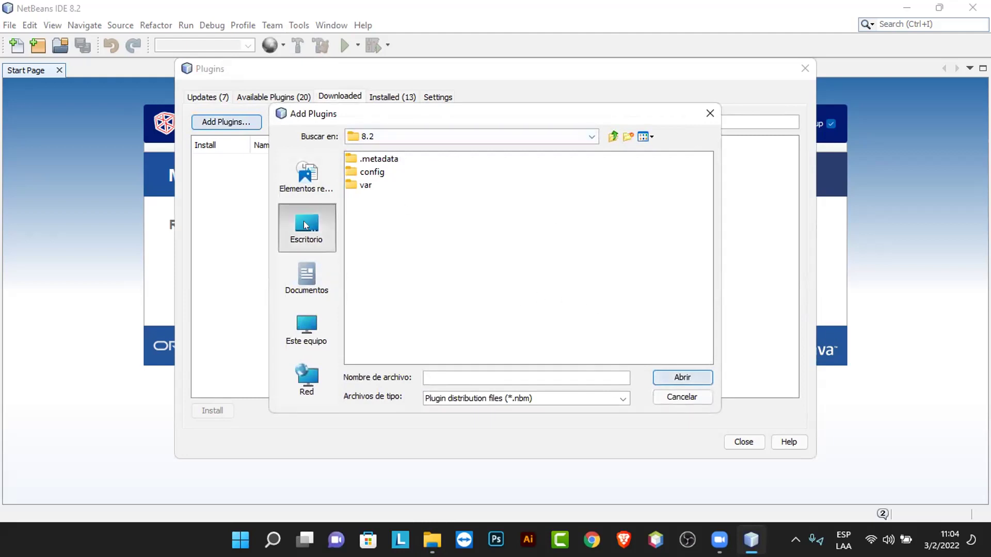
click(307, 222)
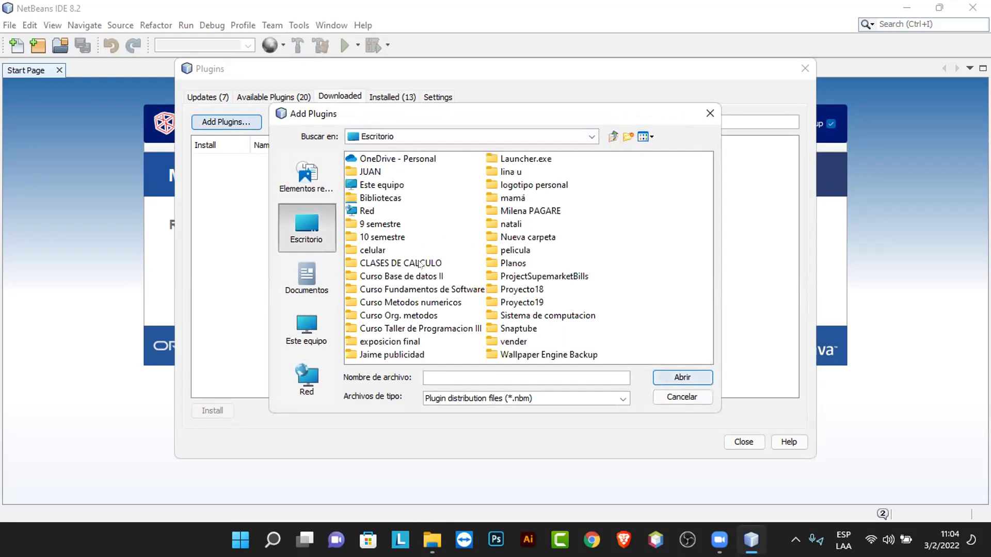
double_click(380, 238)
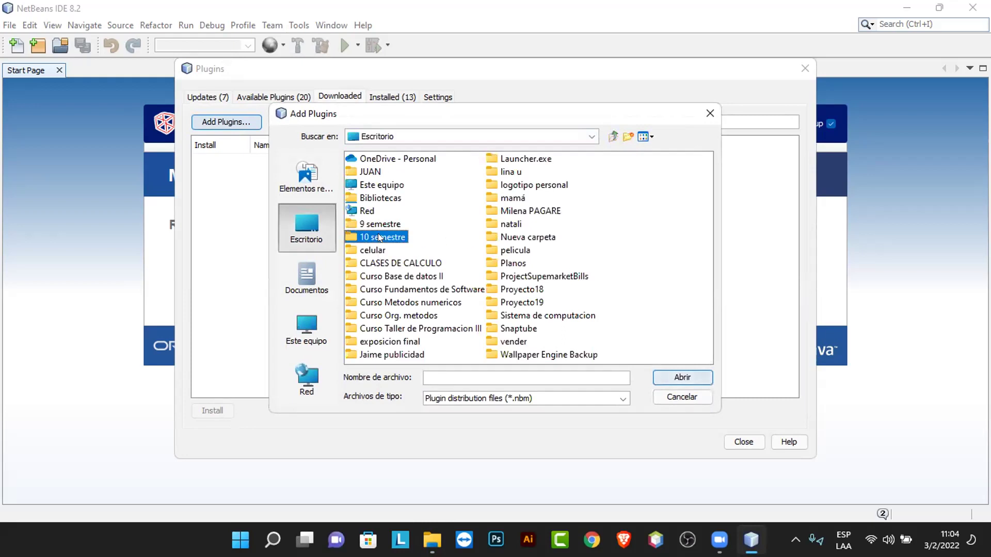
click(375, 201)
double_click(376, 200)
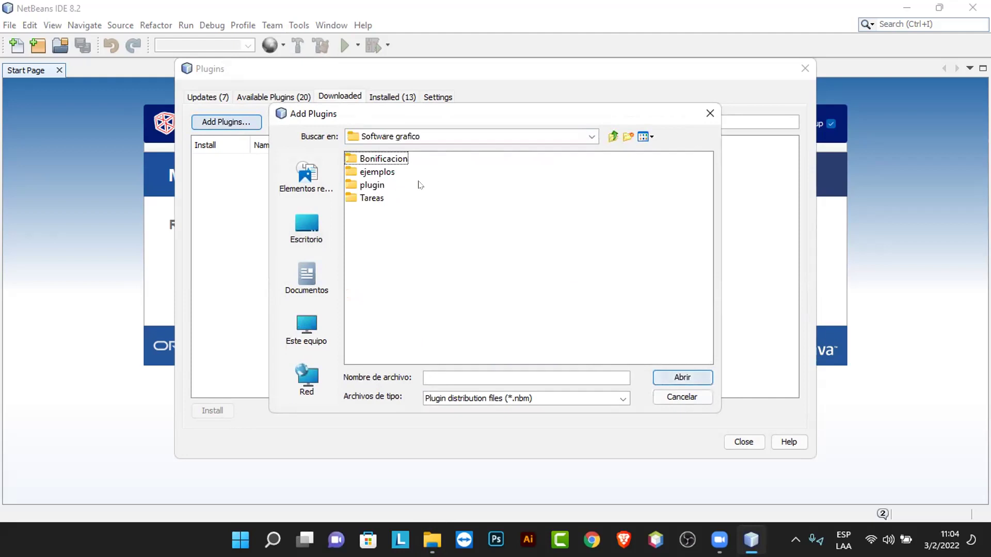
double_click(368, 185)
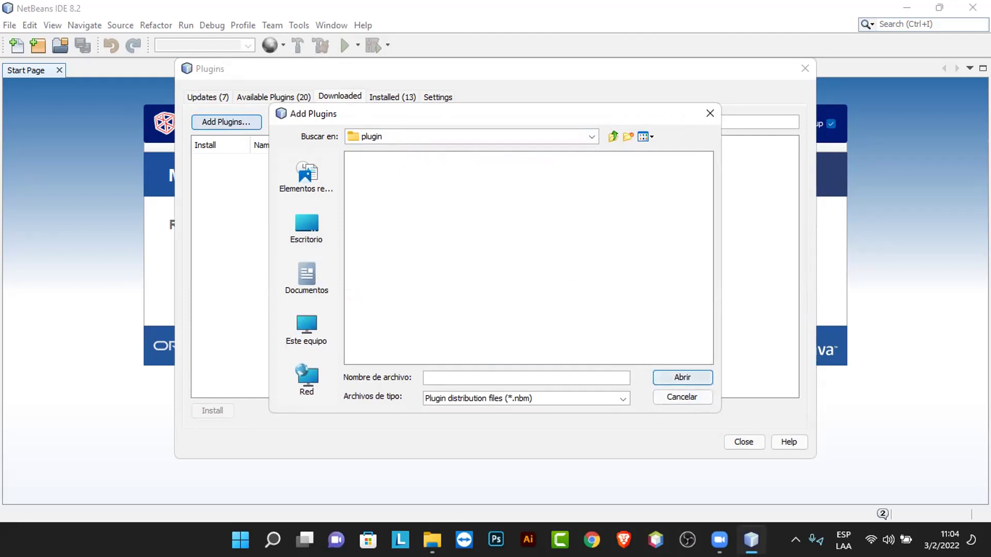
key(super+e)
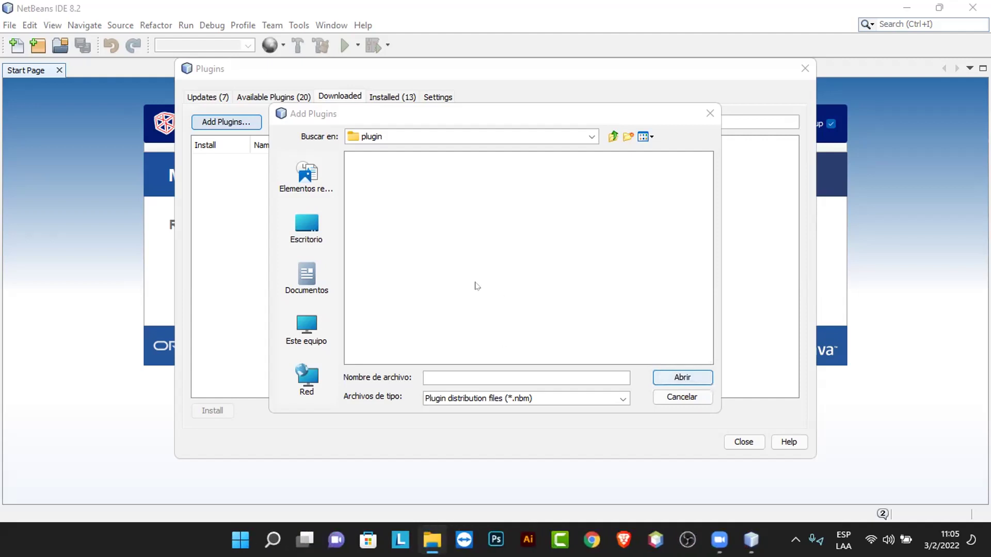
Reopen the plugin folder and add all its .nbm files, from com-sun-gluegen.nbm through net-java-nboglpack-quicksearch.nbm
click(612, 136)
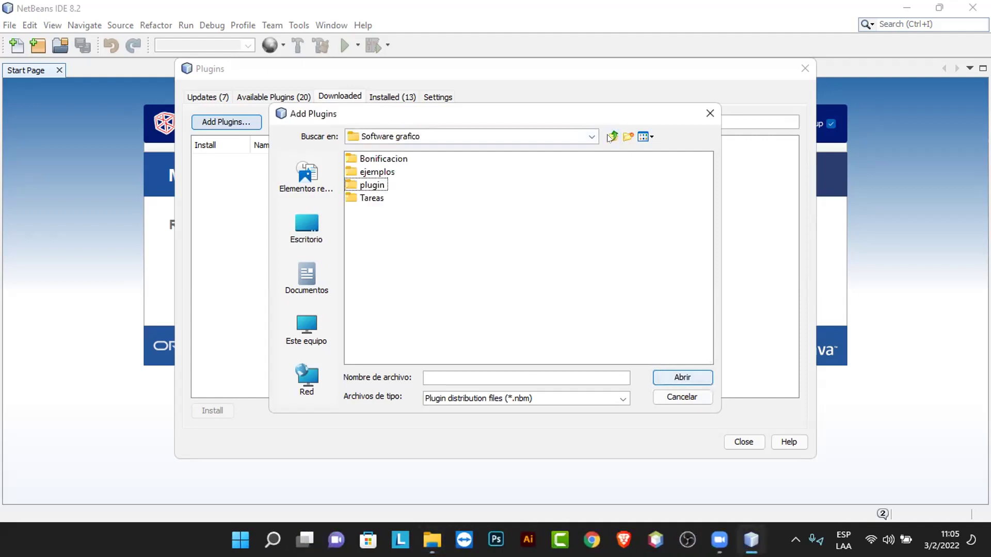
double_click(362, 184)
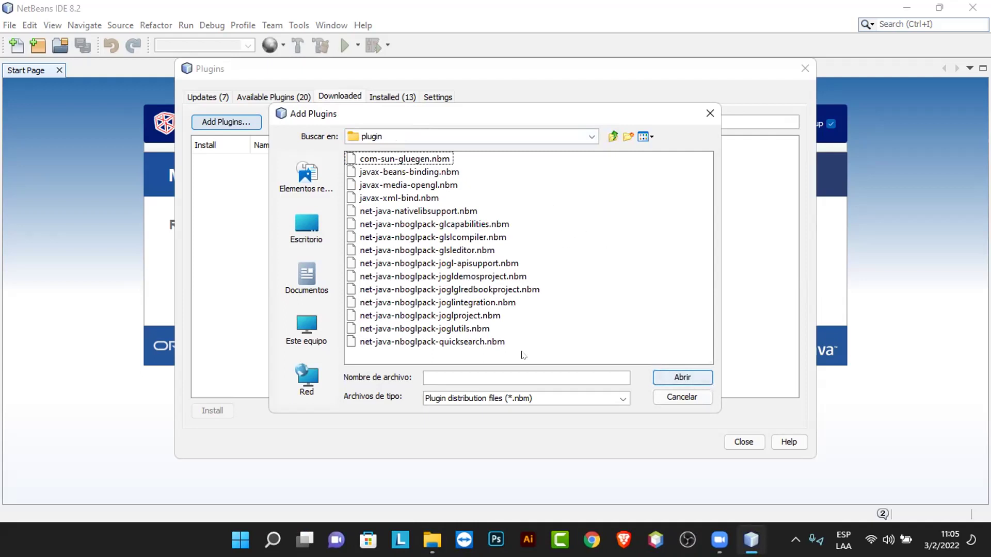
click(390, 160)
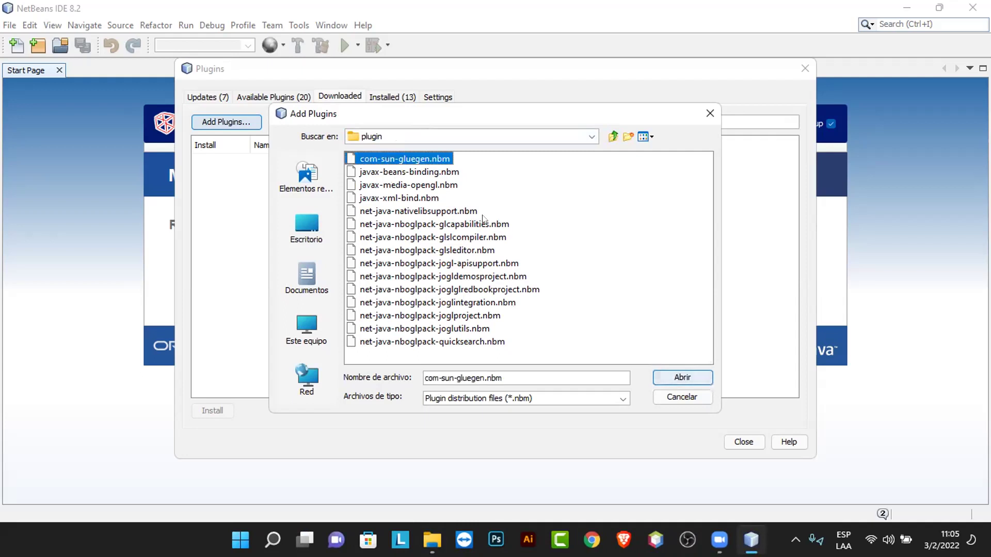
shift+click(468, 342)
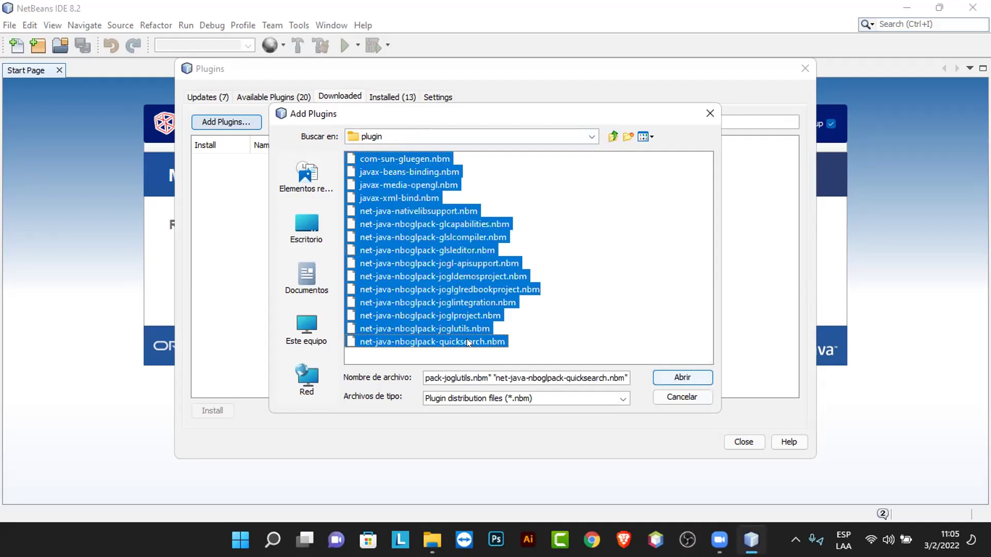
click(682, 378)
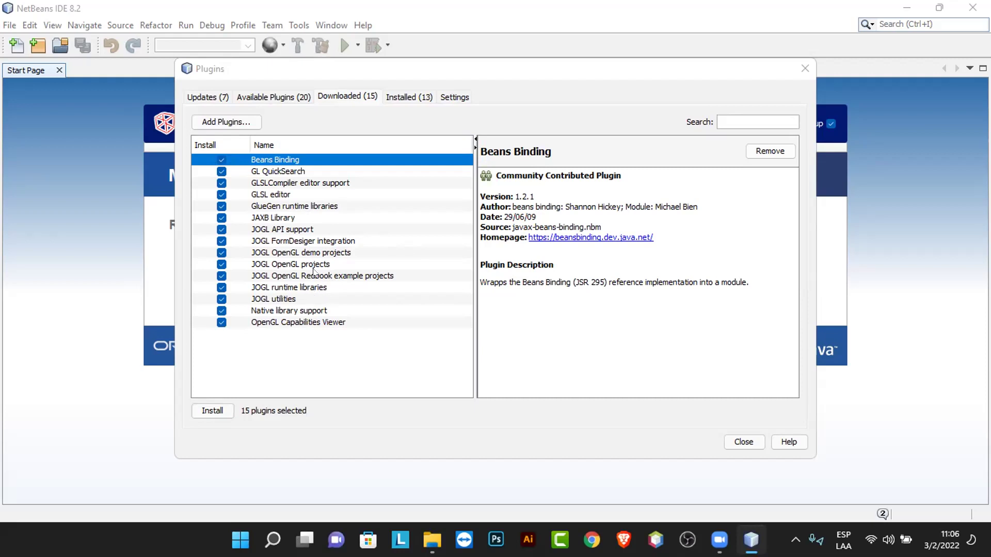
Exclude GLSLCompiler editor support and GLSL editor from the plugins selected for installation
click(285, 184)
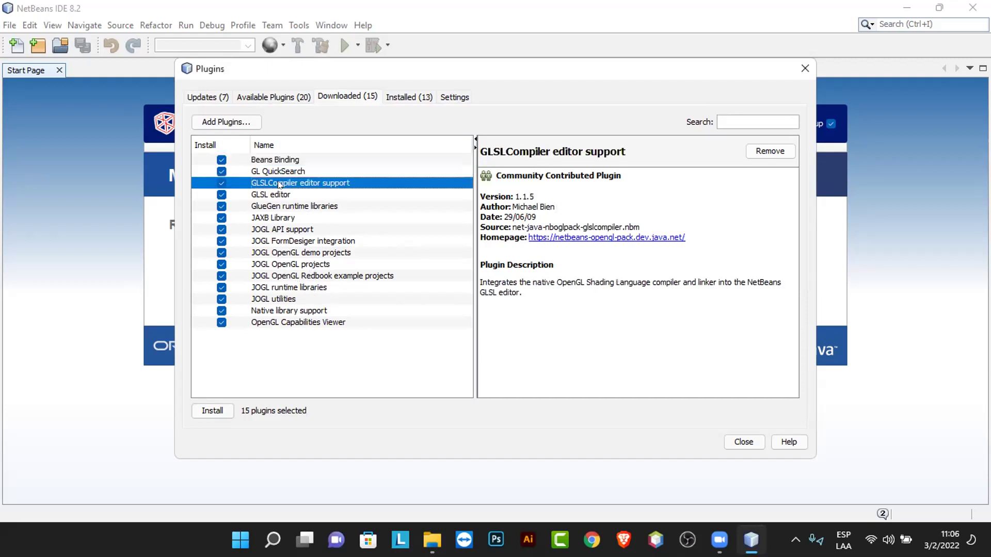
click(219, 182)
click(222, 195)
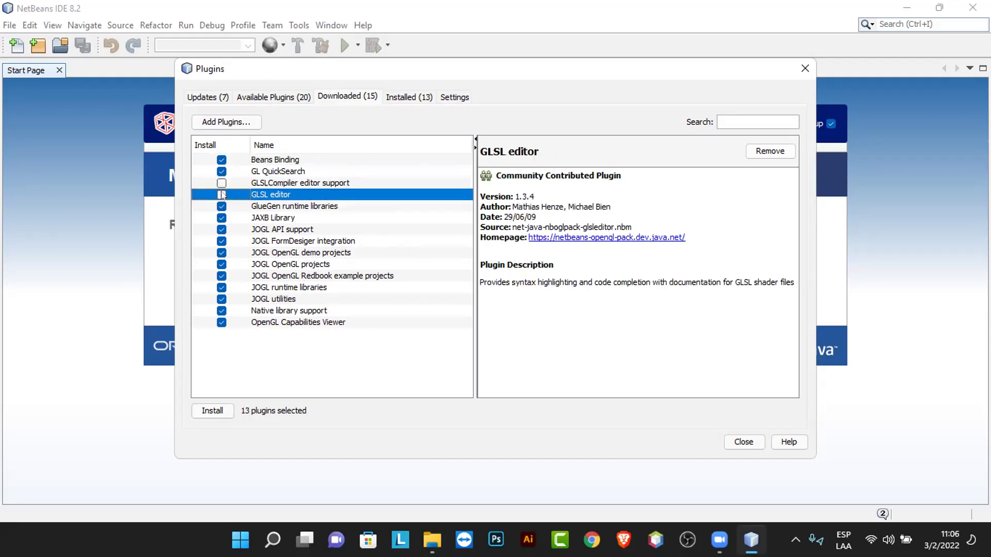
click(326, 183)
click(348, 194)
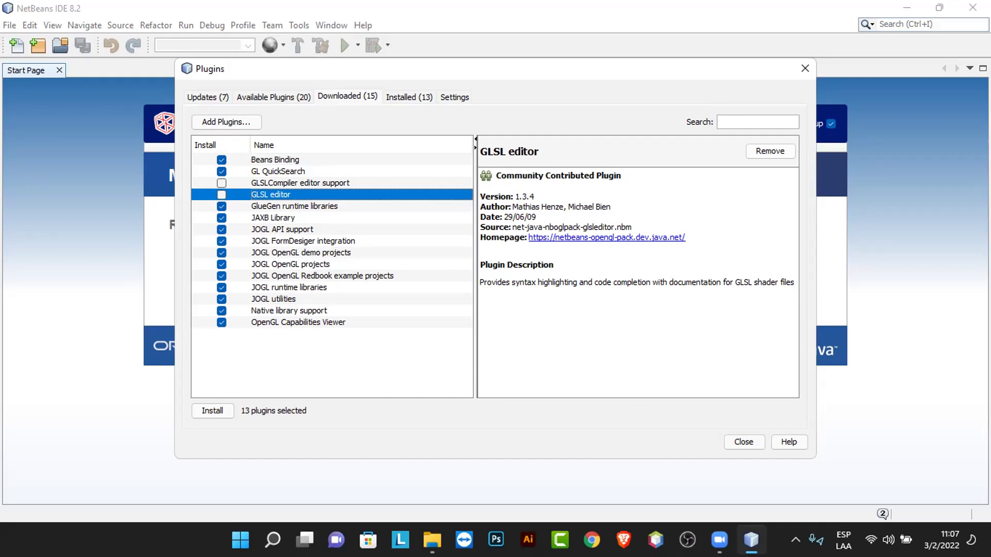
key(super+e)
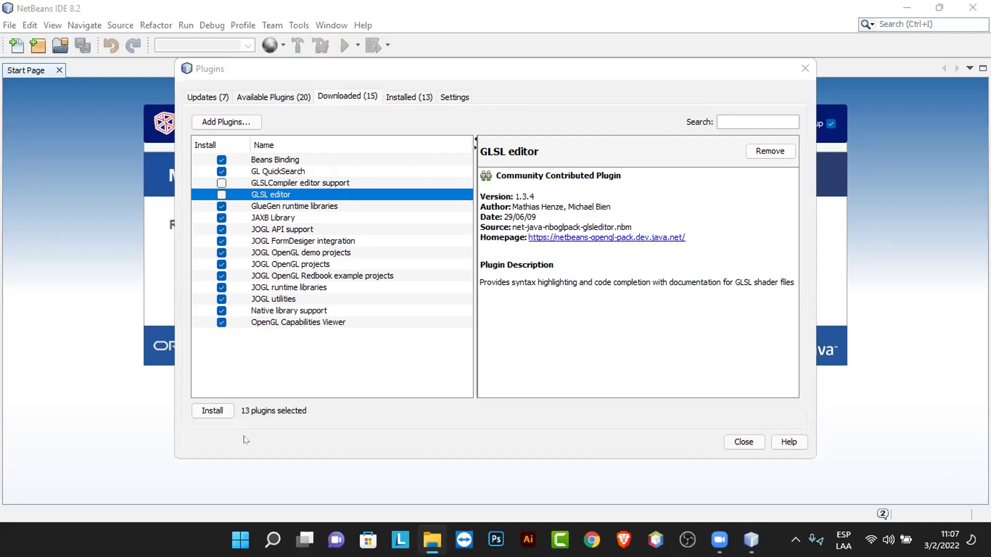
Install the selected plugins, accepting the license terms and untrusted certificates, and finish by restarting the IDE now
click(212, 412)
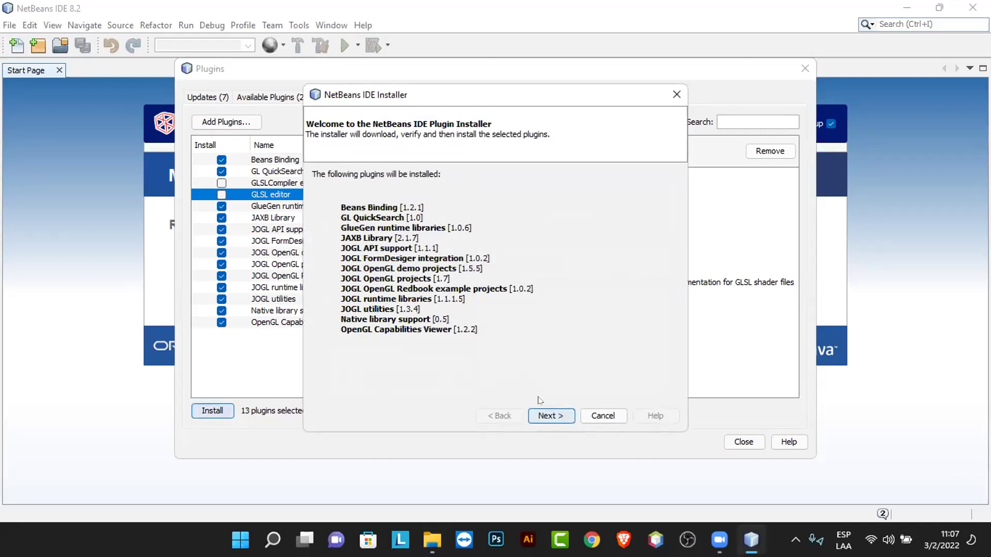
click(551, 414)
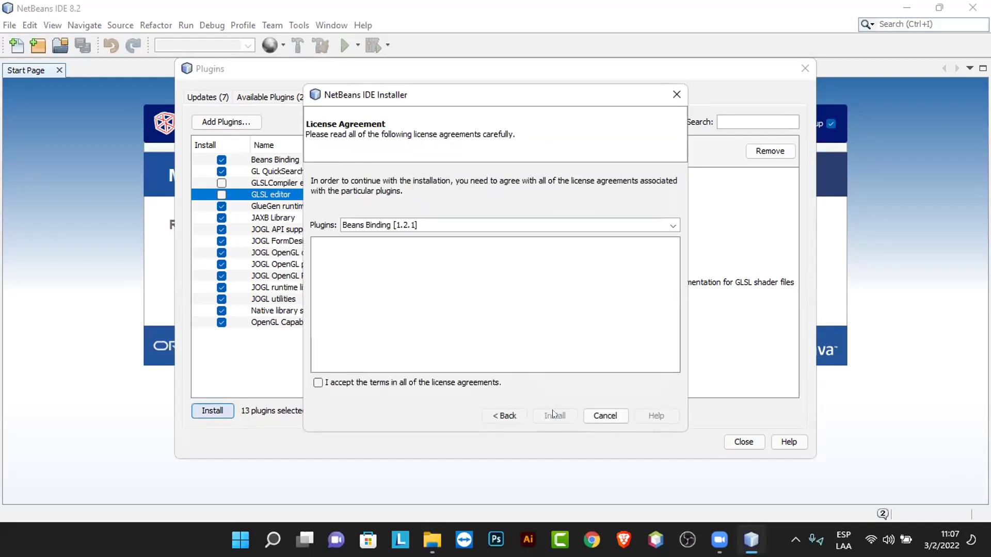
click(317, 382)
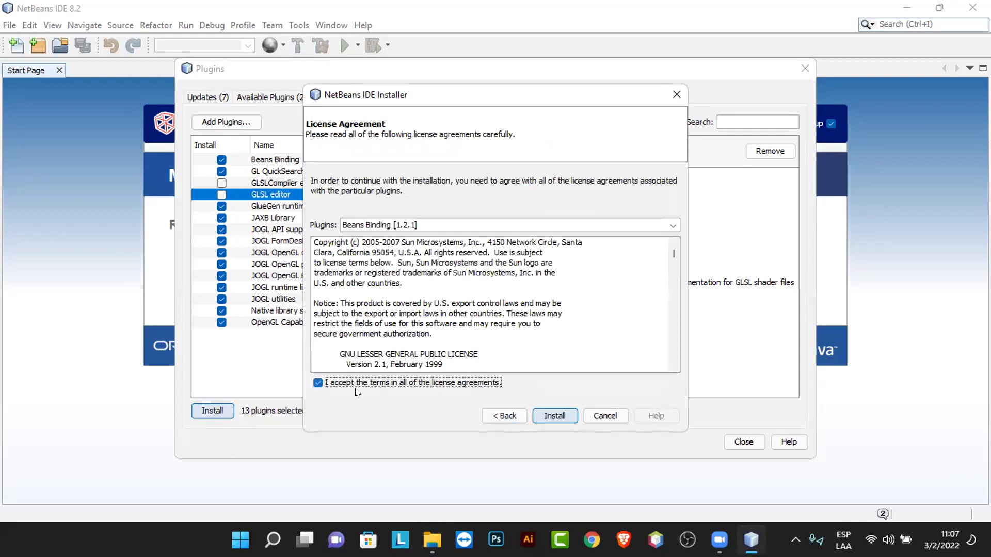
click(556, 416)
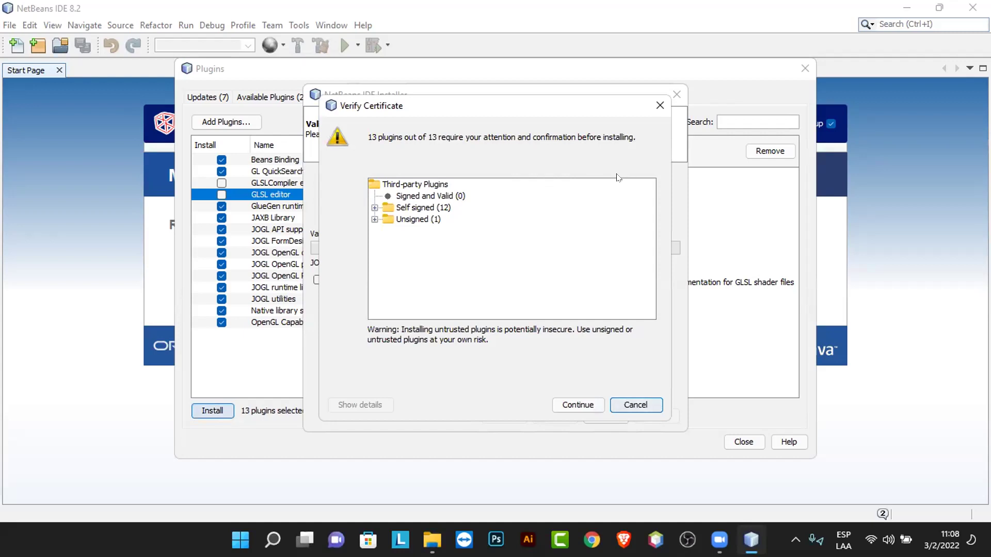
click(588, 403)
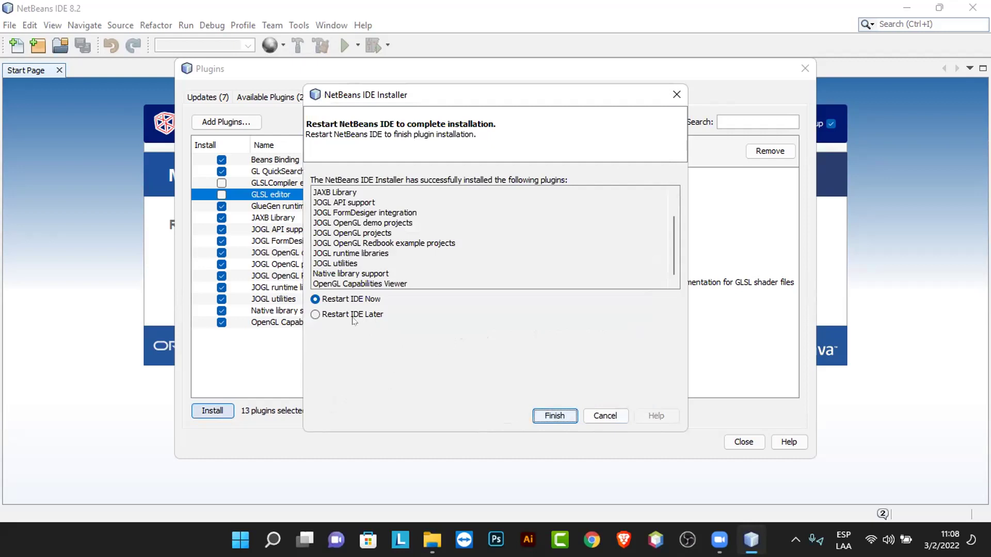
click(562, 416)
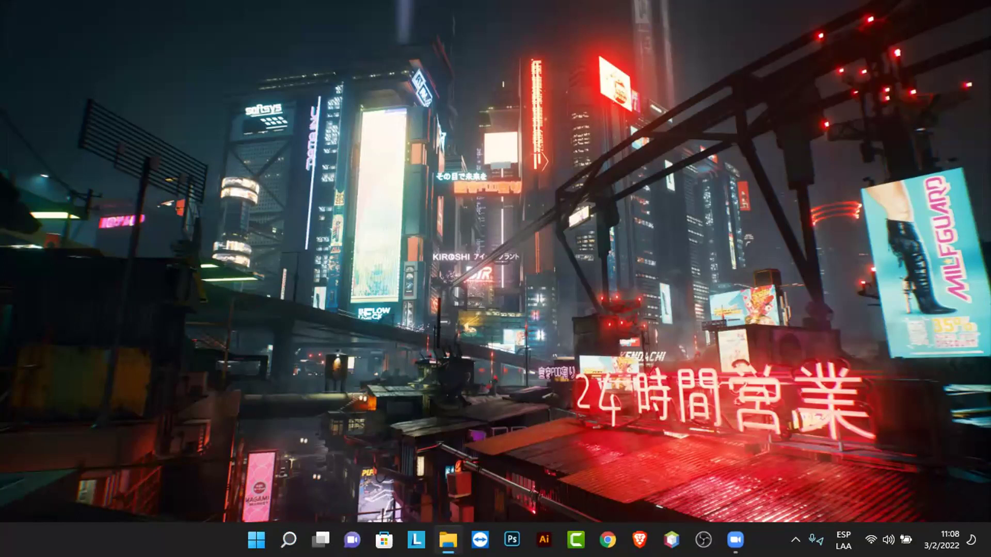
key(super+e)
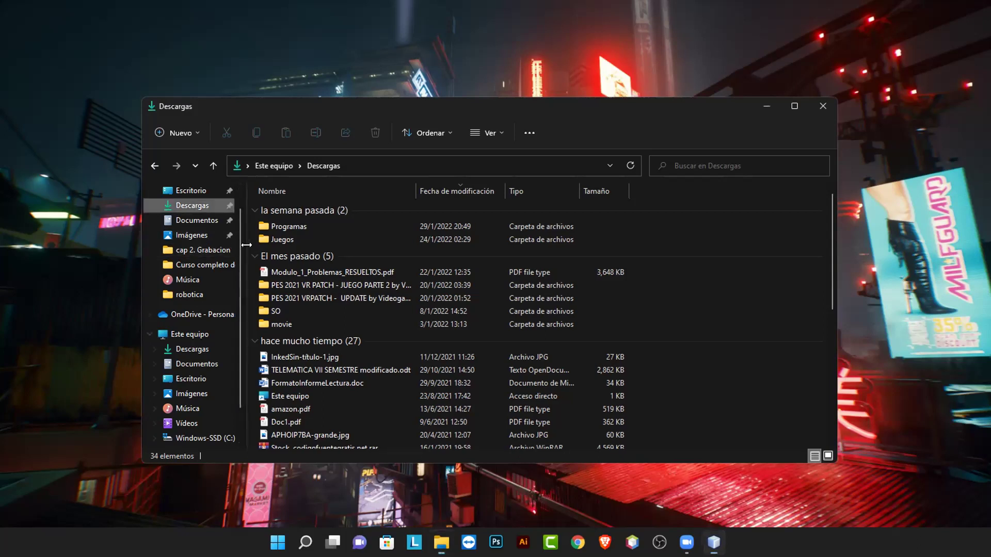
drag(244, 244, 261, 245)
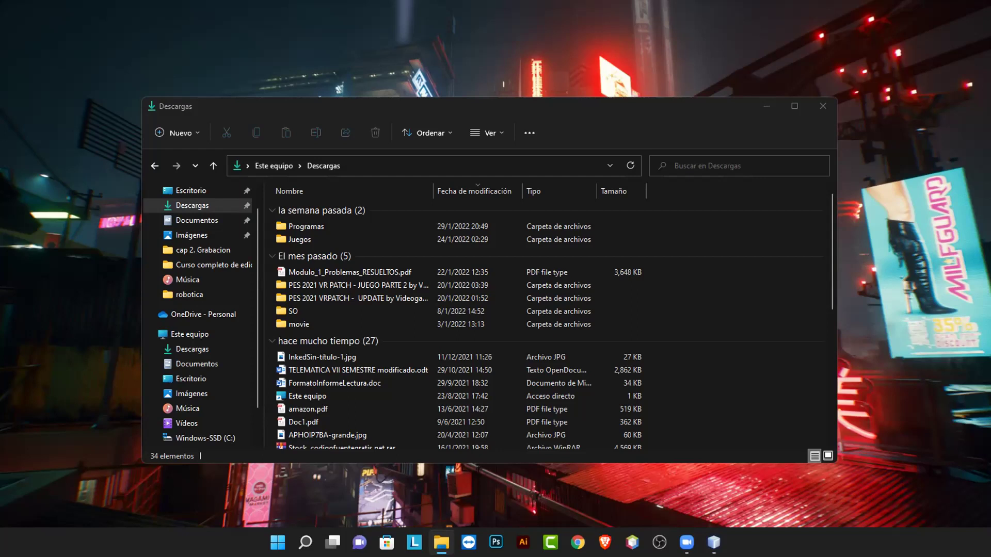
Switch back to NetBeans IDE, dismiss the new file wizard, and start creating a new project
click(714, 543)
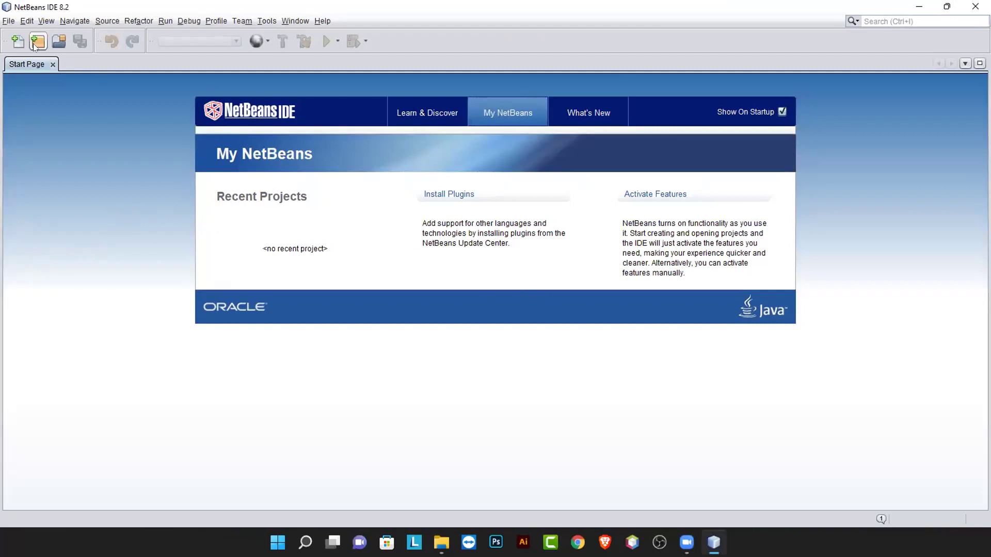
click(18, 41)
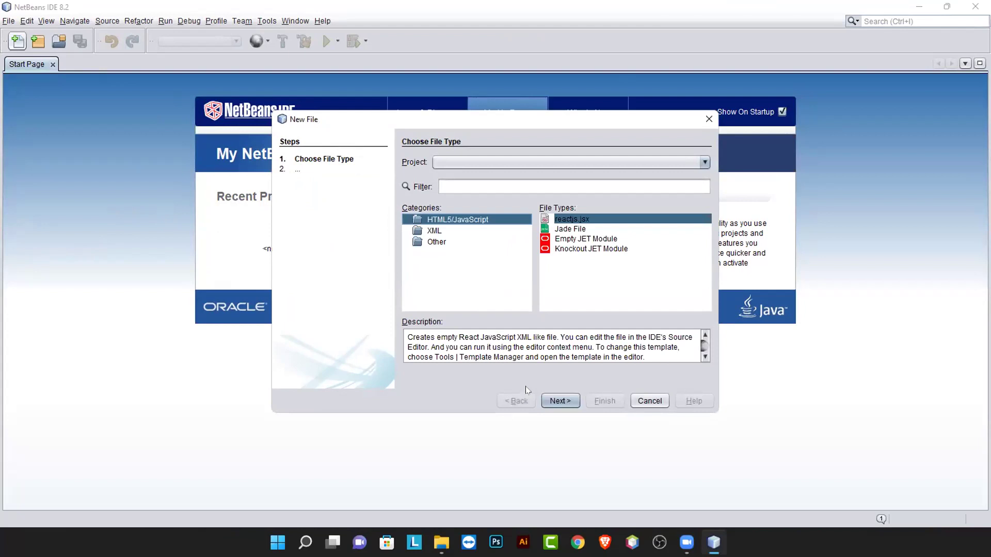
click(708, 119)
click(44, 41)
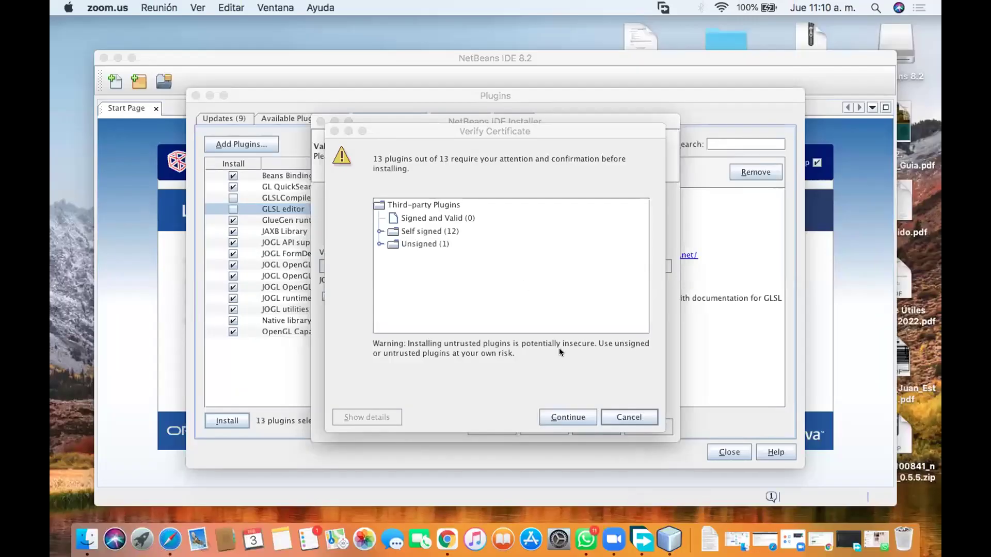
Accept the untrusted plugin certificates, finish the installation with an immediate IDE restart, and decline sending usage statistics
click(564, 413)
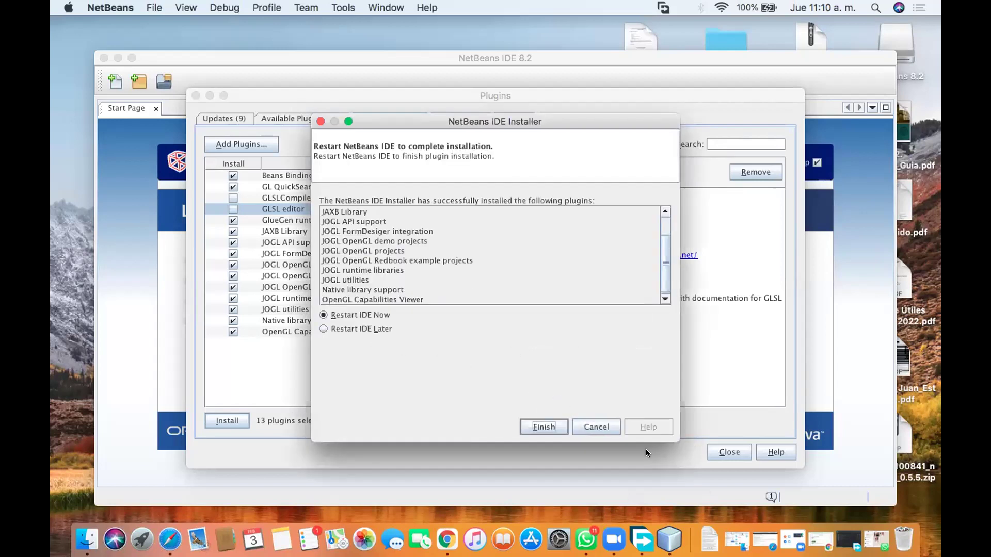
click(543, 428)
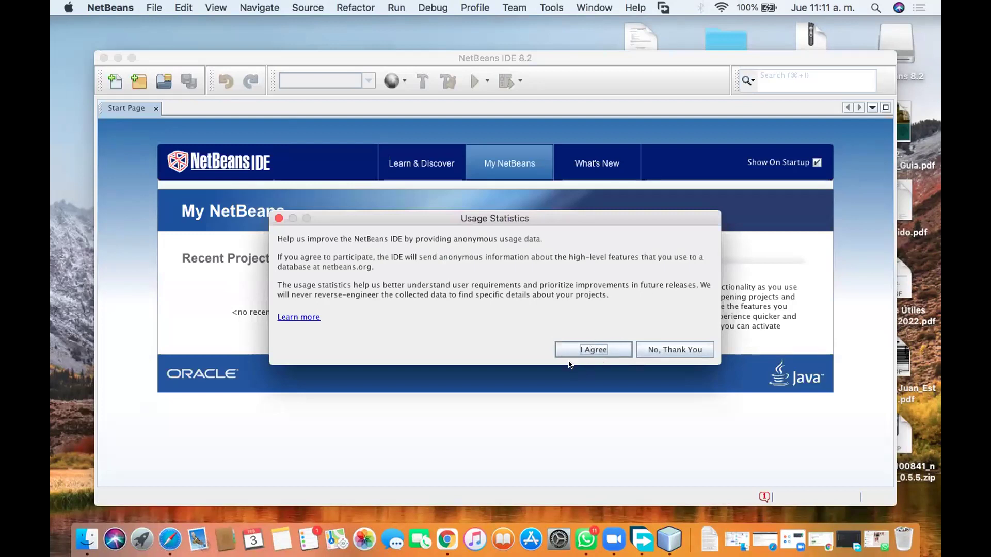
click(662, 346)
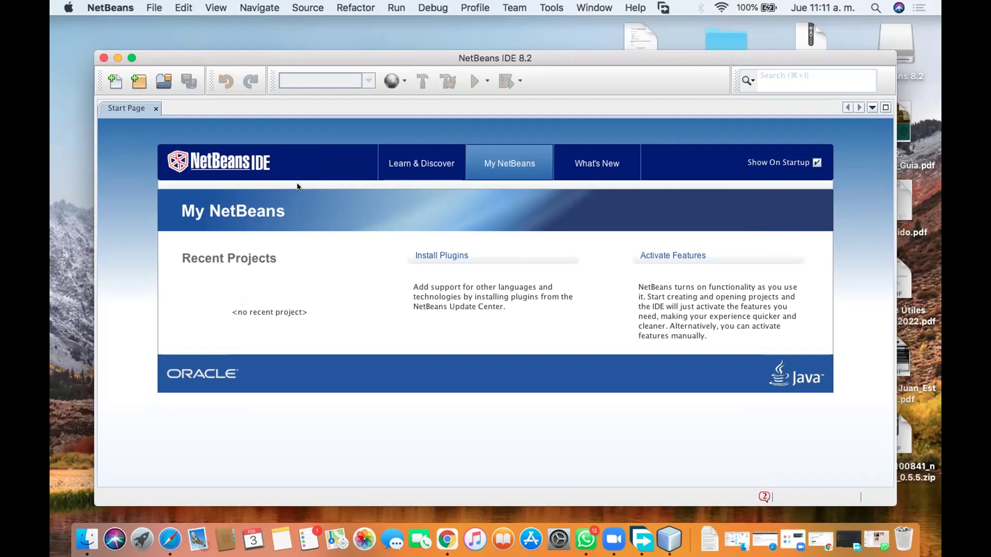
Check the IDE's notifications and close their window again
click(763, 496)
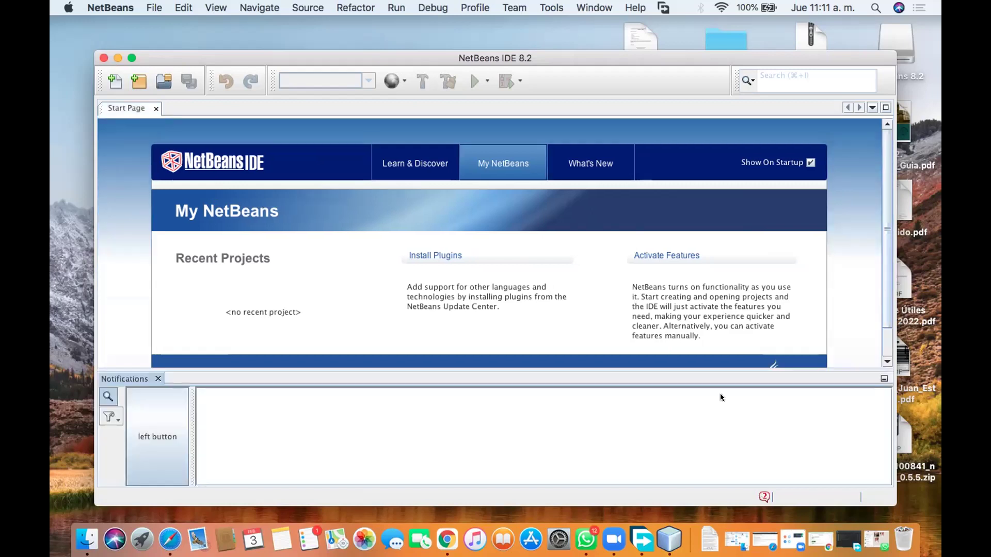
click(137, 199)
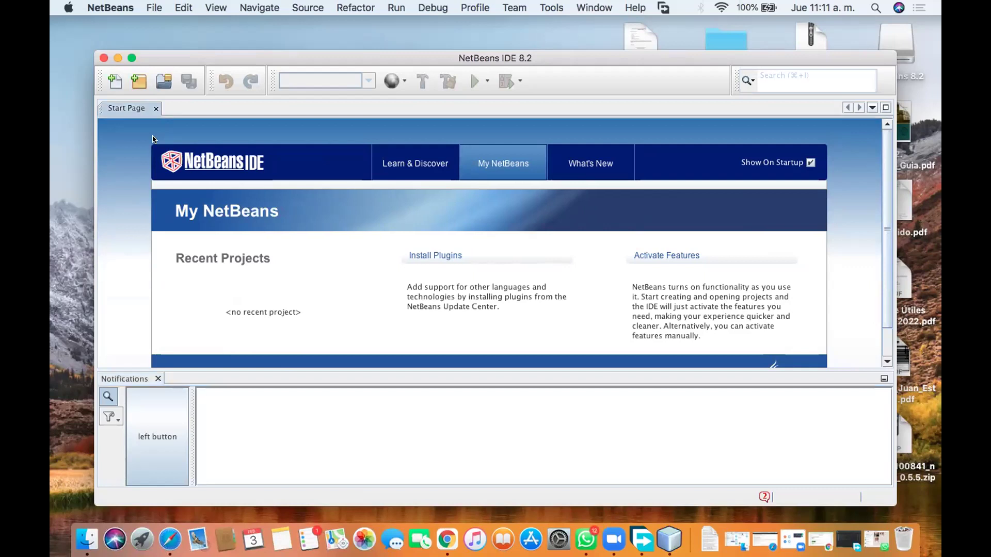
click(157, 378)
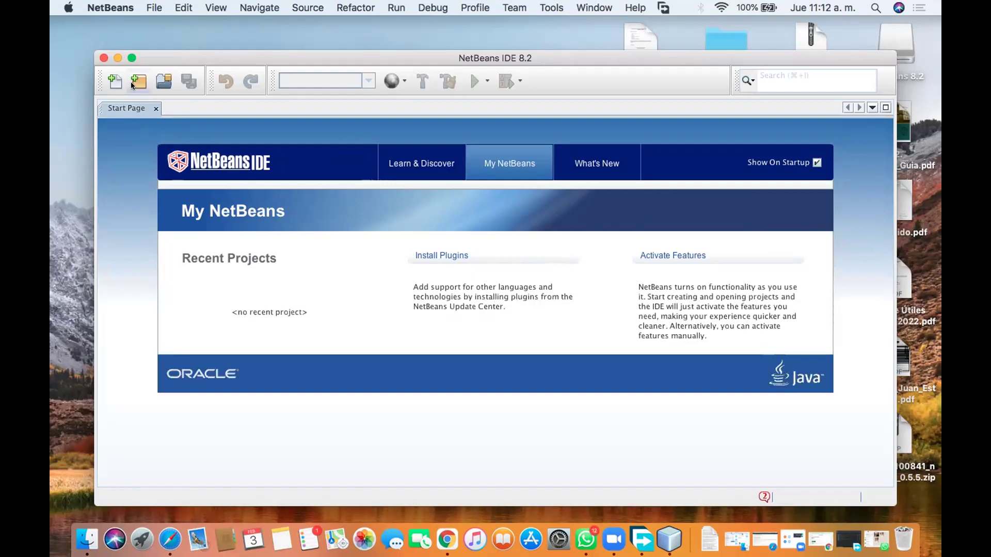
click(155, 7)
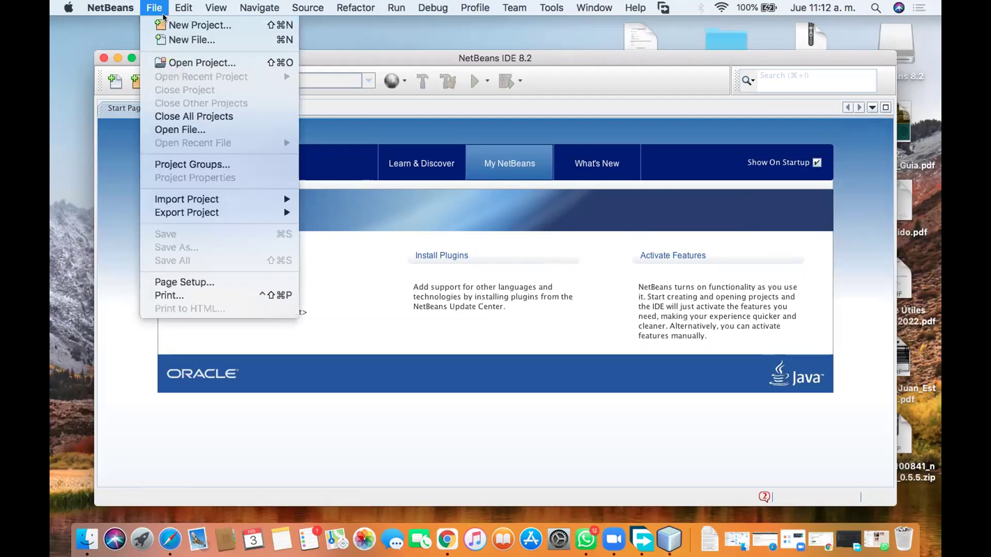
click(169, 118)
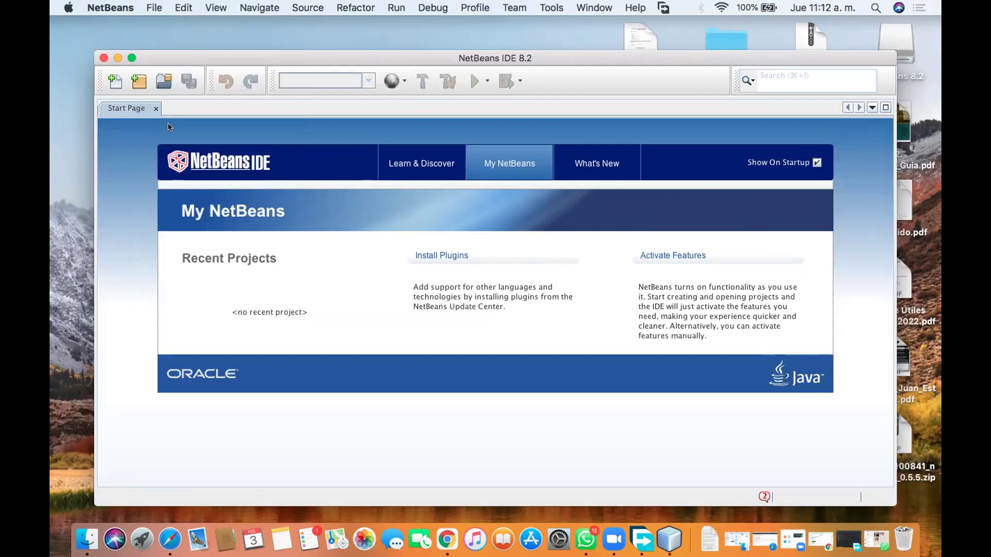
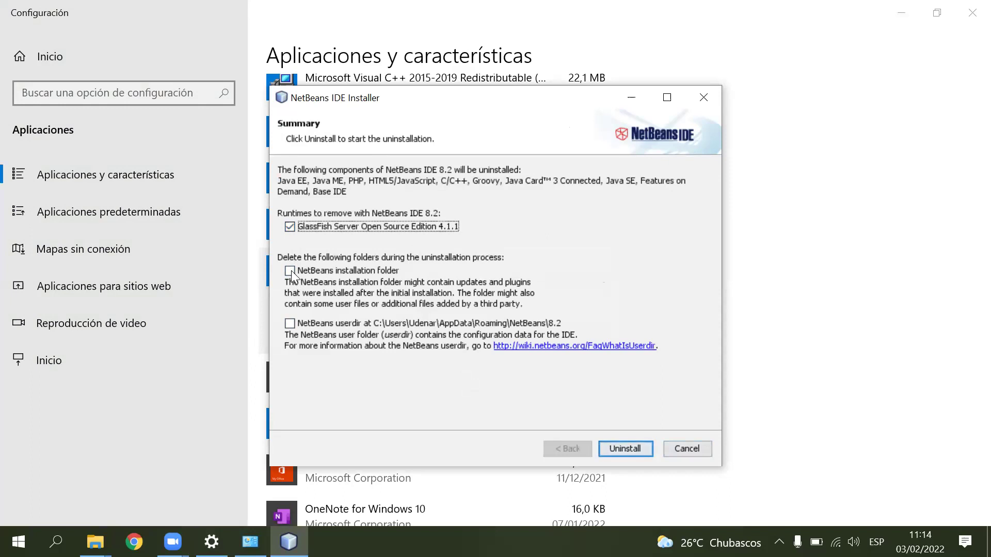
Try to uninstall NetBeans IDE 8.2 with GlassFish Server, deleting the installation folder and the NetBeans userdir as well
click(291, 325)
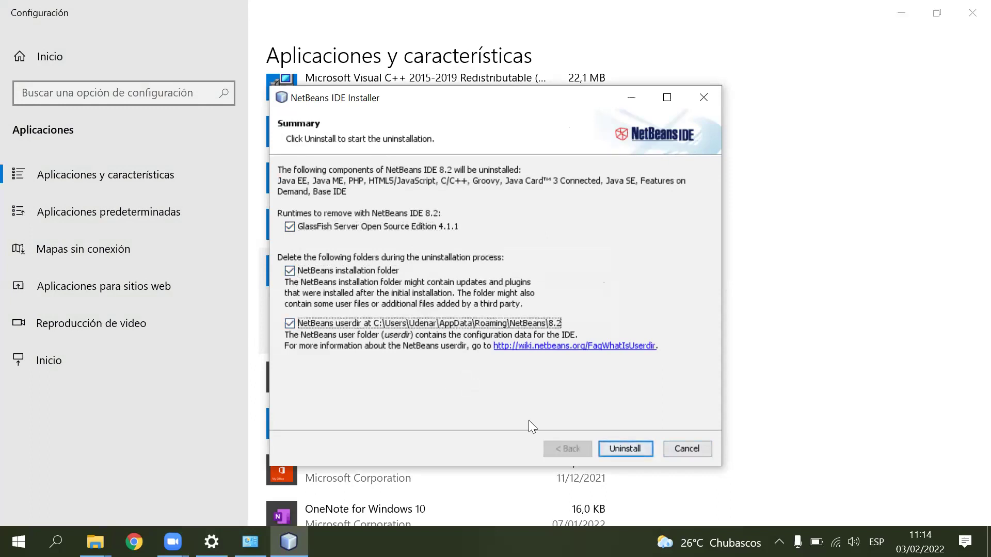
click(614, 448)
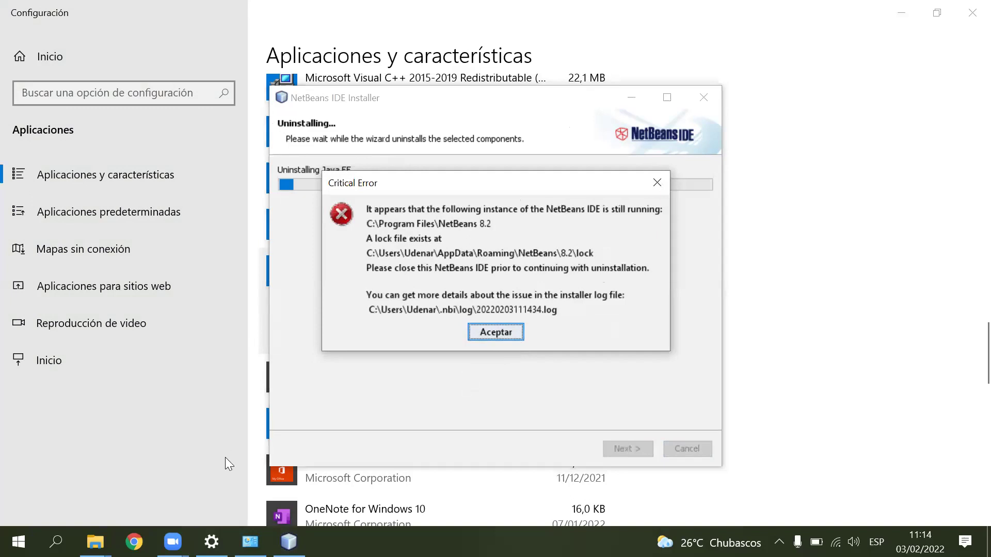
Switch to File Explorer and open the AppData\Roaming folder of the user profile on drive C
mouse_move(212, 542)
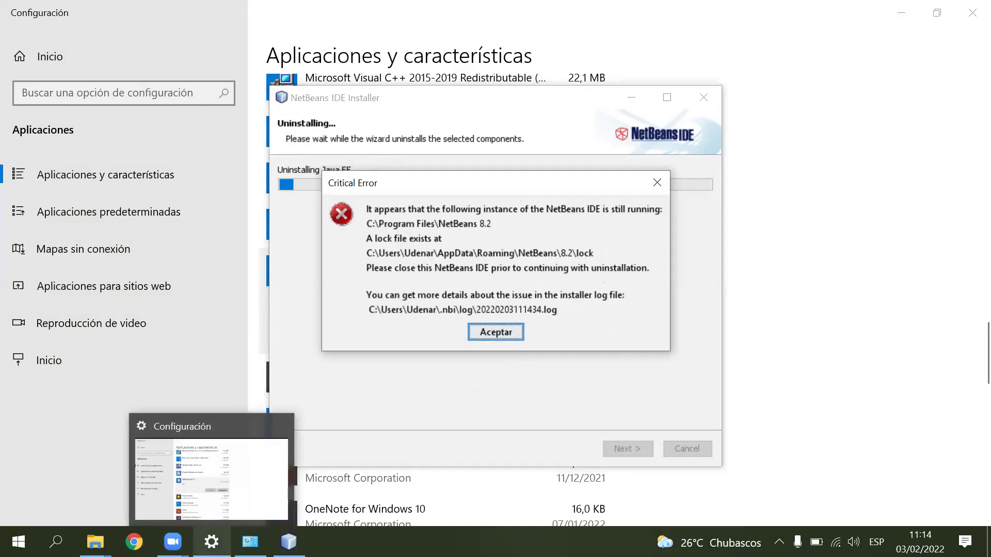
click(96, 542)
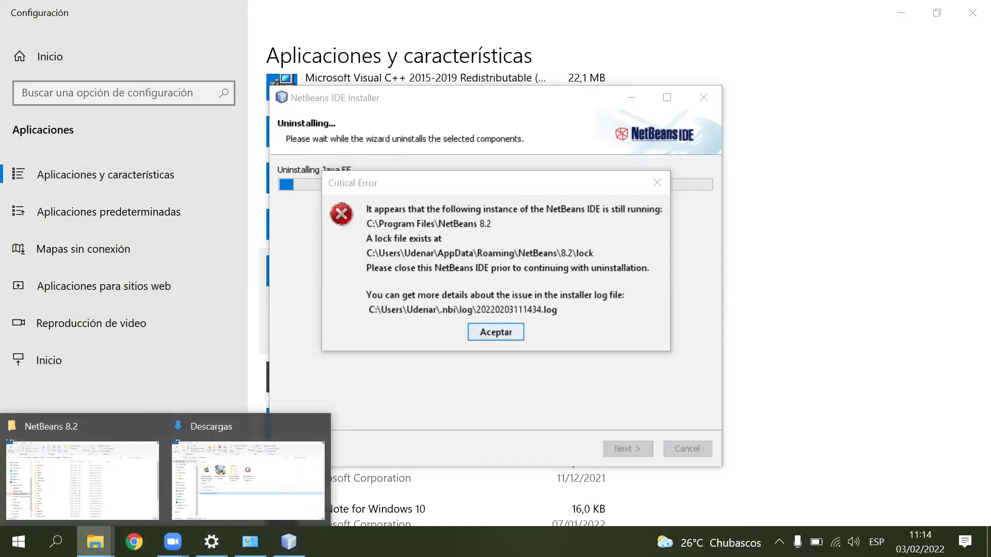
click(96, 516)
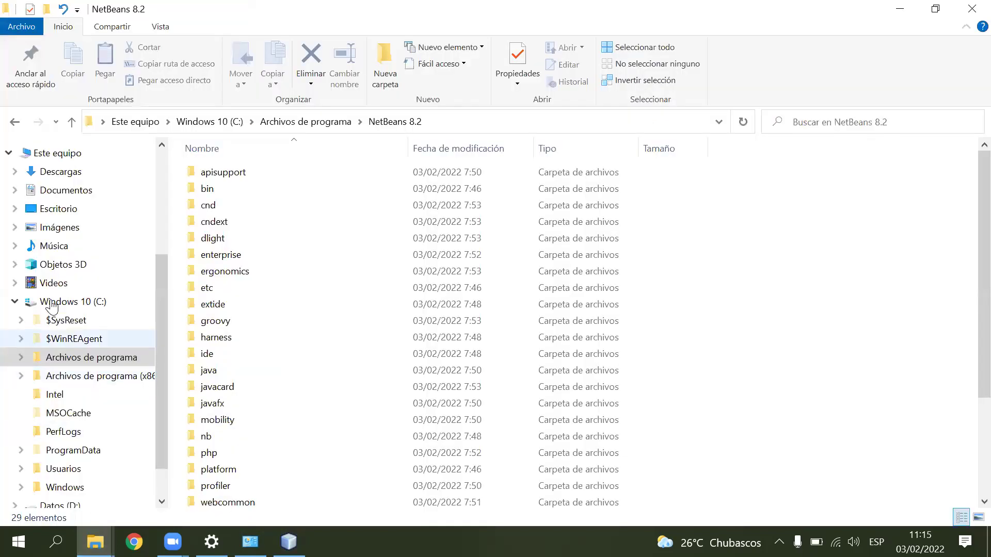
click(51, 305)
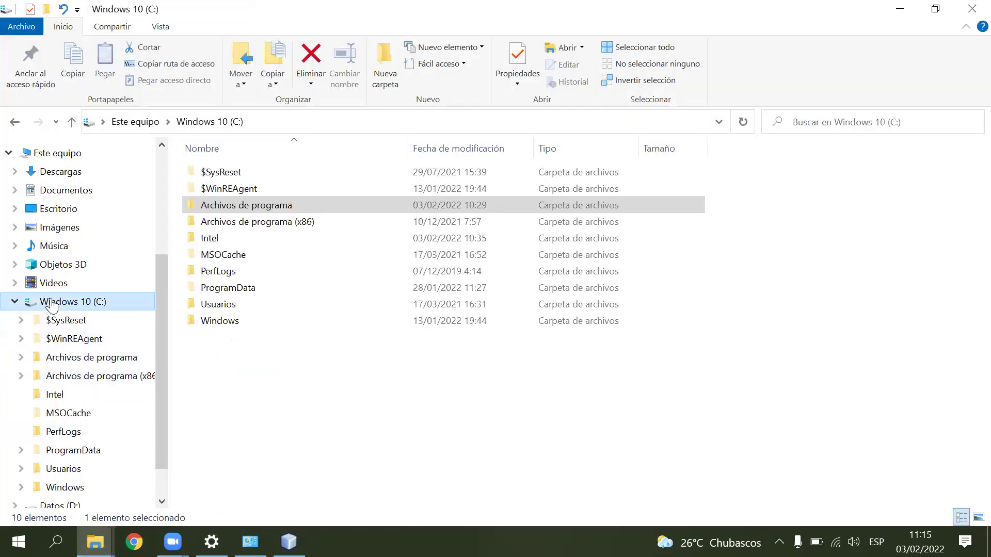
double_click(219, 306)
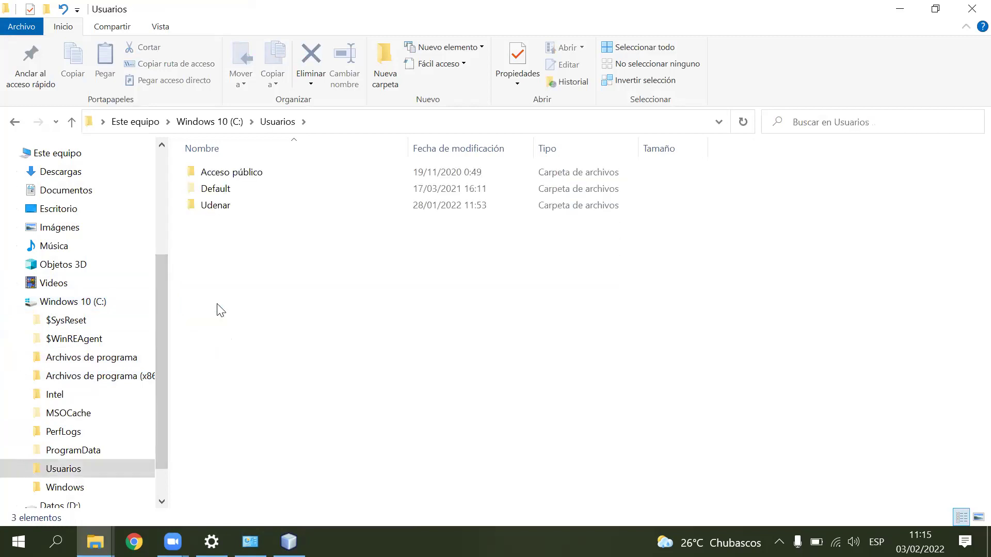
double_click(218, 211)
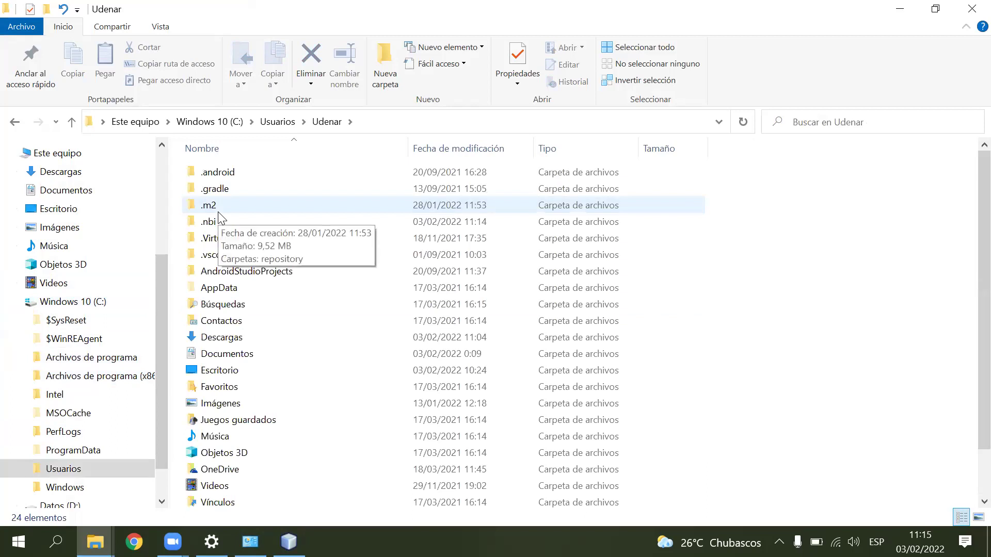
click(225, 294)
double_click(226, 292)
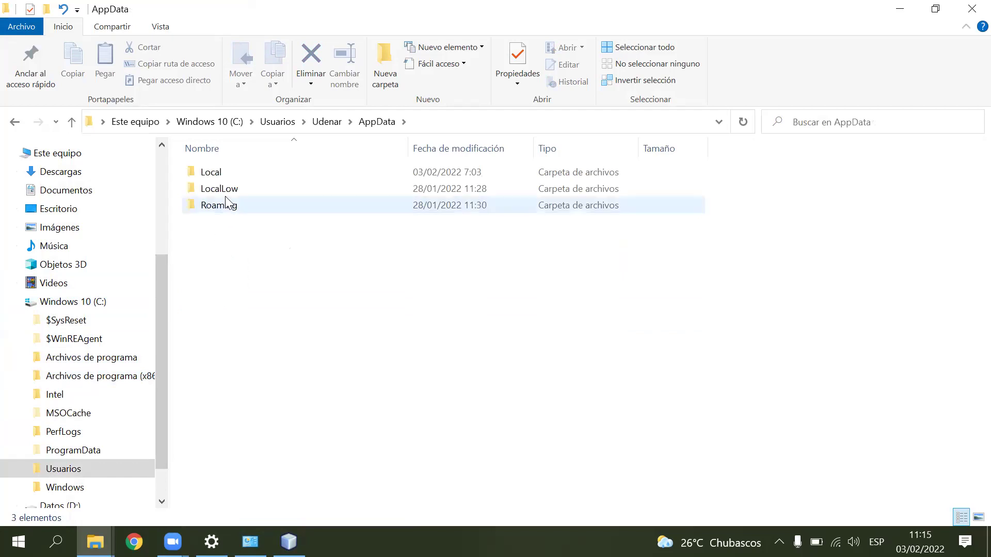
double_click(225, 206)
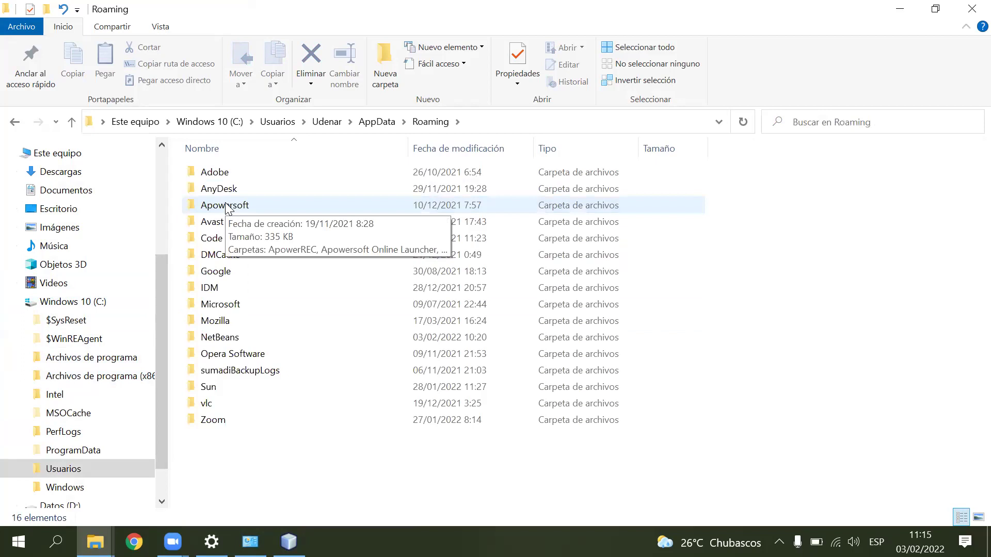
Look inside the NetBeans folder in Roaming, go back, and delete that folder
double_click(280, 337)
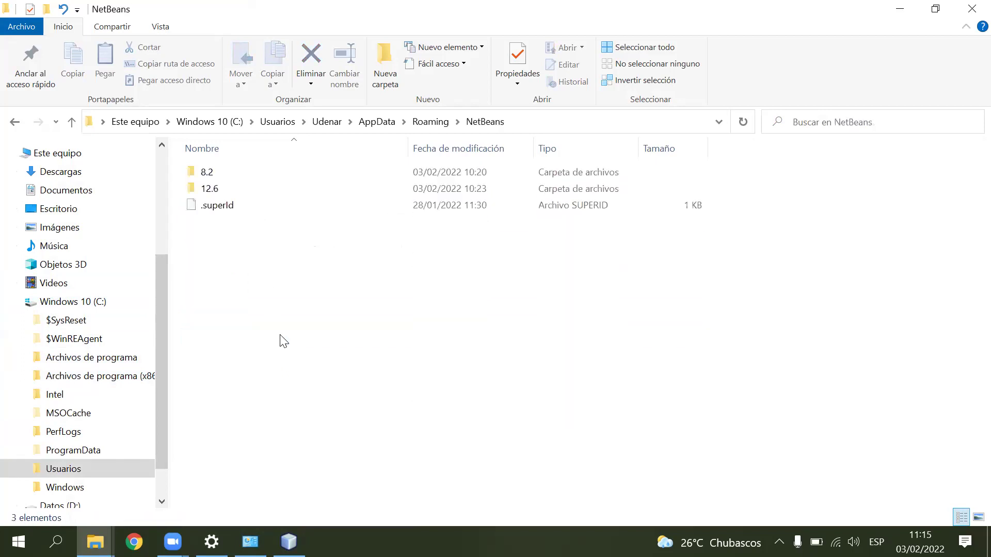
click(16, 122)
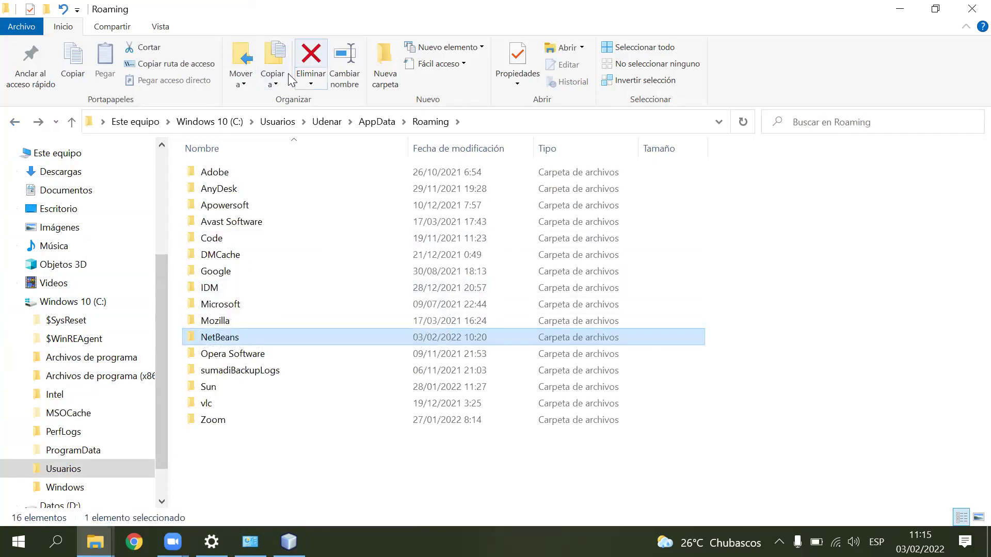
key(Delete)
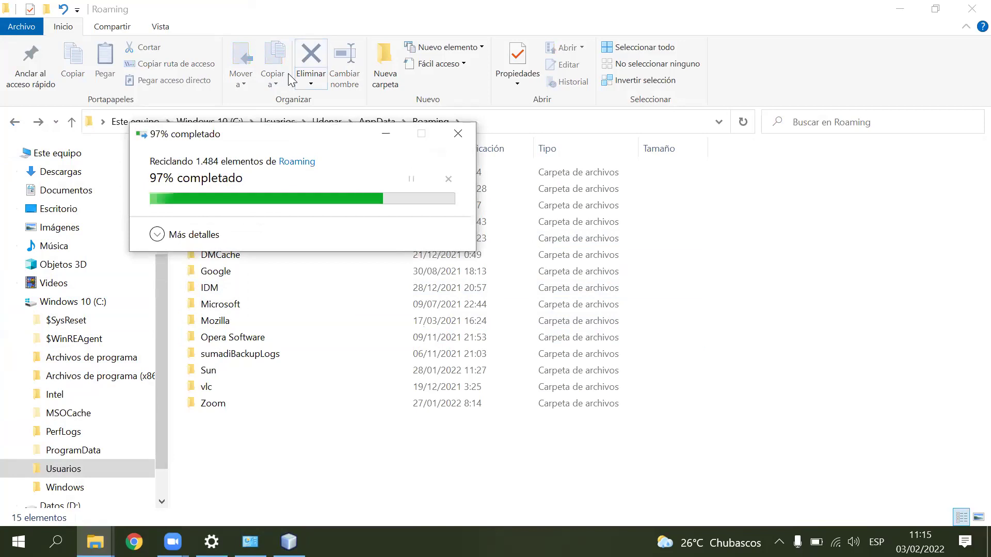
Dismiss the uninstaller error and rerun the NetBeans IDE 8.2 uninstallation, including GlassFish Server Open Source Edition 4.1.1 and the NetBeans installation folder
click(290, 542)
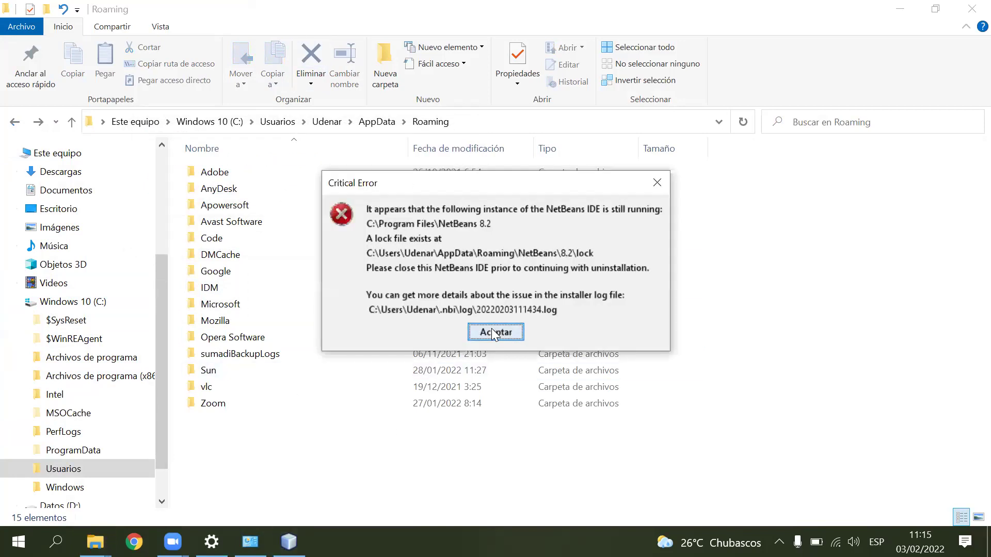
click(492, 329)
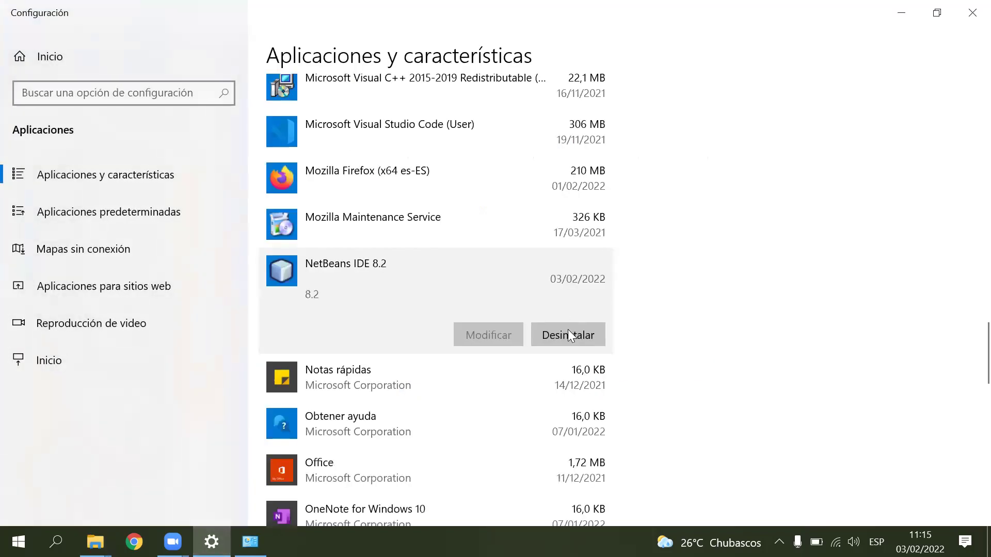
click(567, 334)
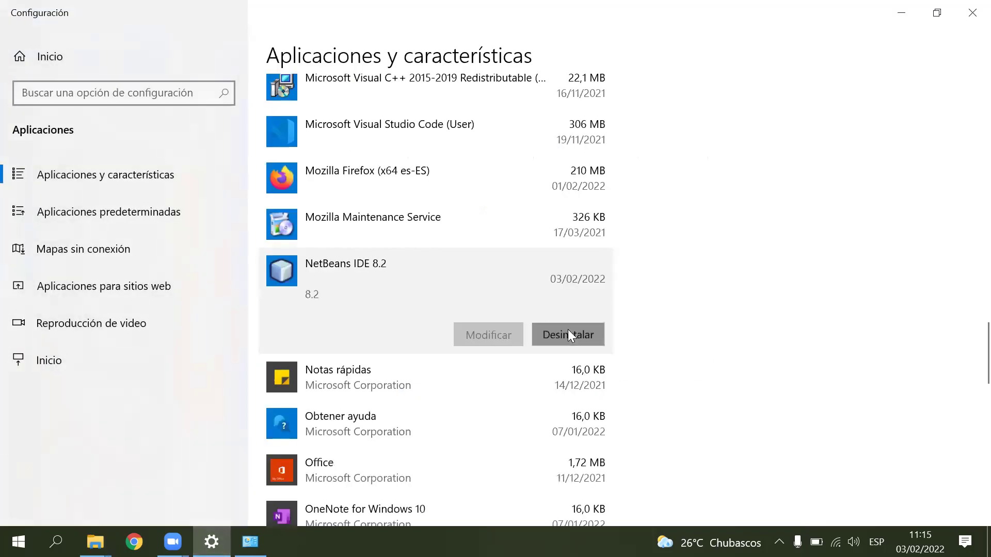
click(629, 290)
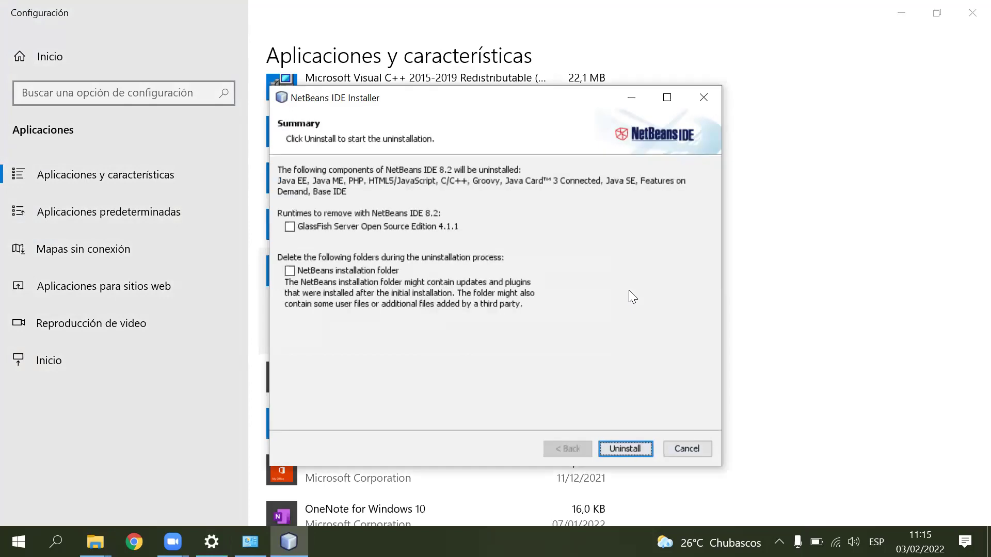
click(291, 228)
click(290, 270)
click(625, 447)
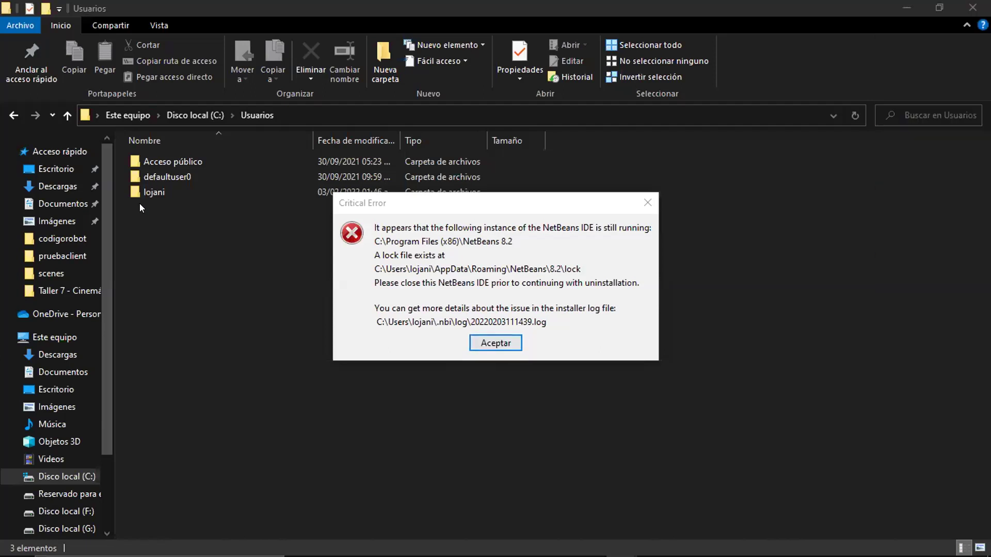
Open the user's profile folder under Usuarios and turn on the display of hidden items
click(155, 192)
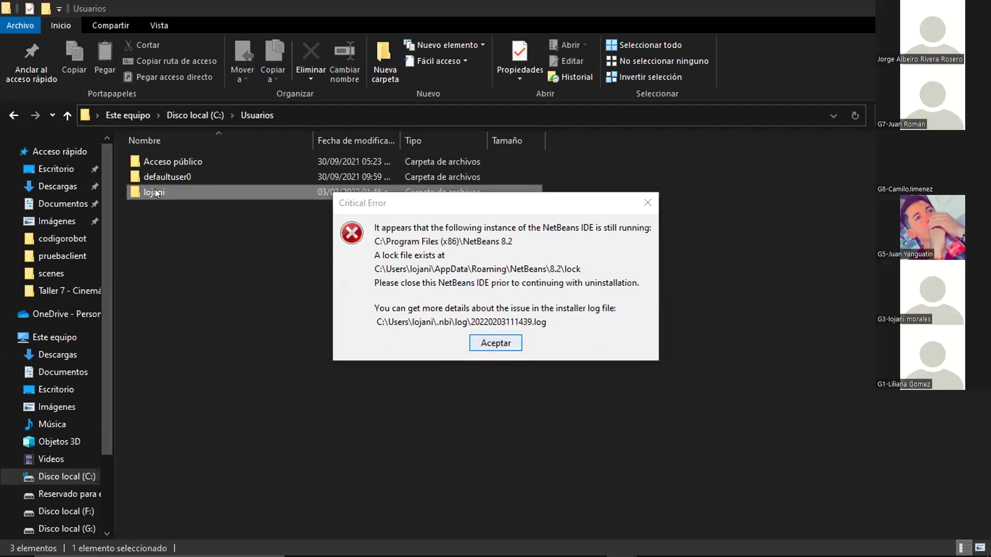
double_click(154, 192)
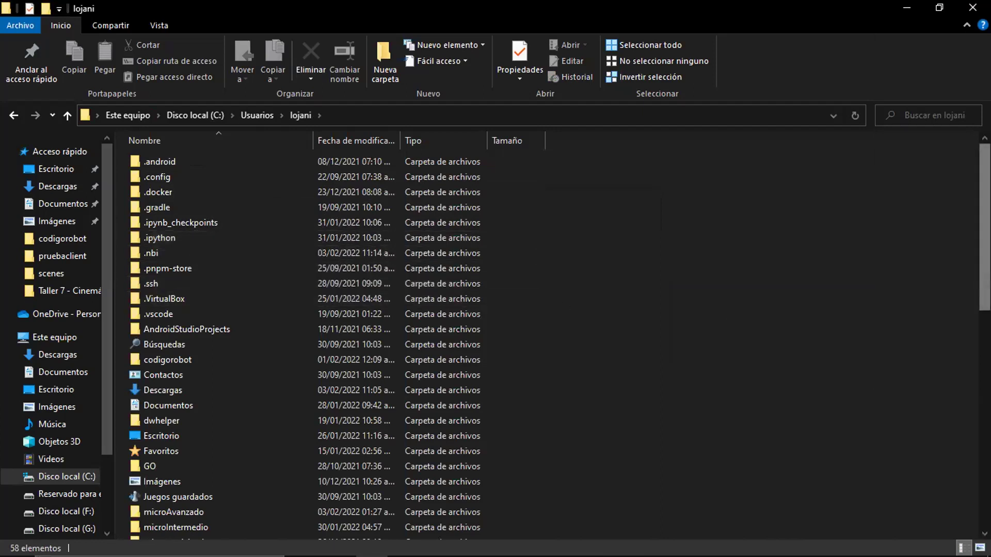
click(159, 25)
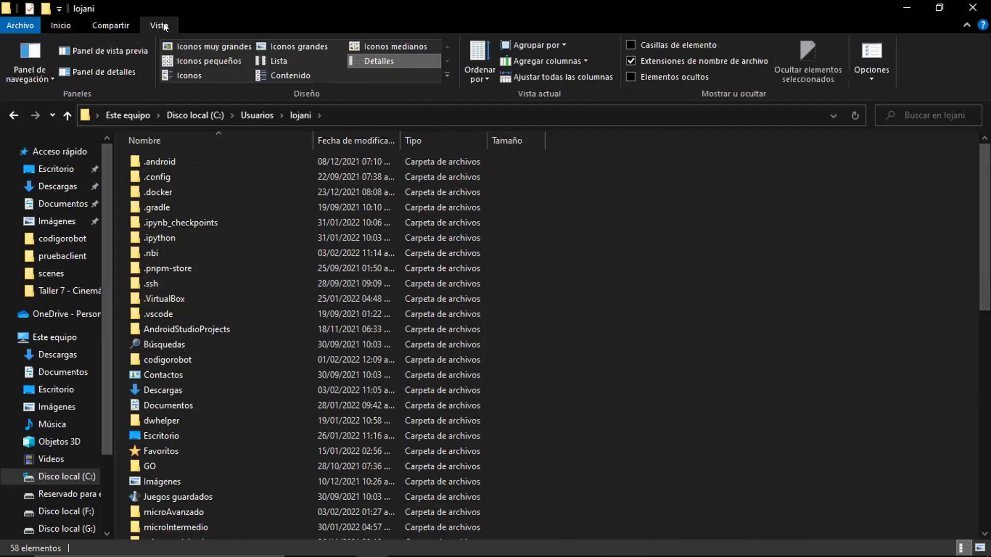
click(631, 76)
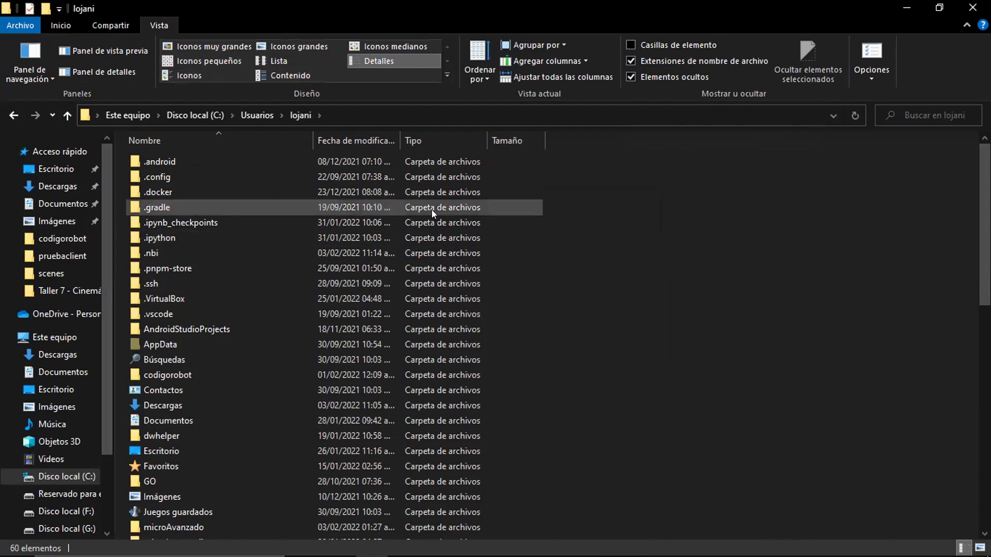
Open the profile's AppData\Roaming folder and delete the NetBeans folder inside it
double_click(169, 342)
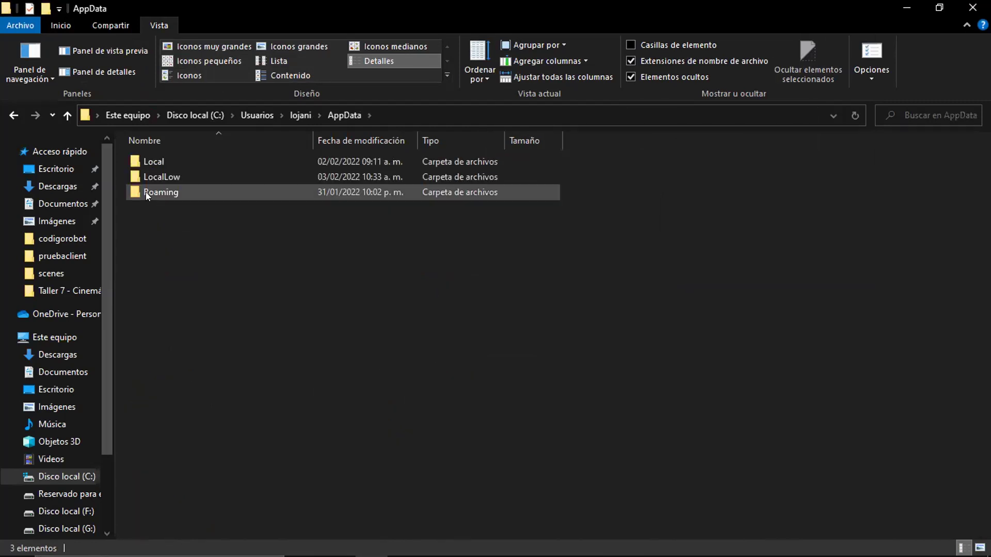
double_click(146, 192)
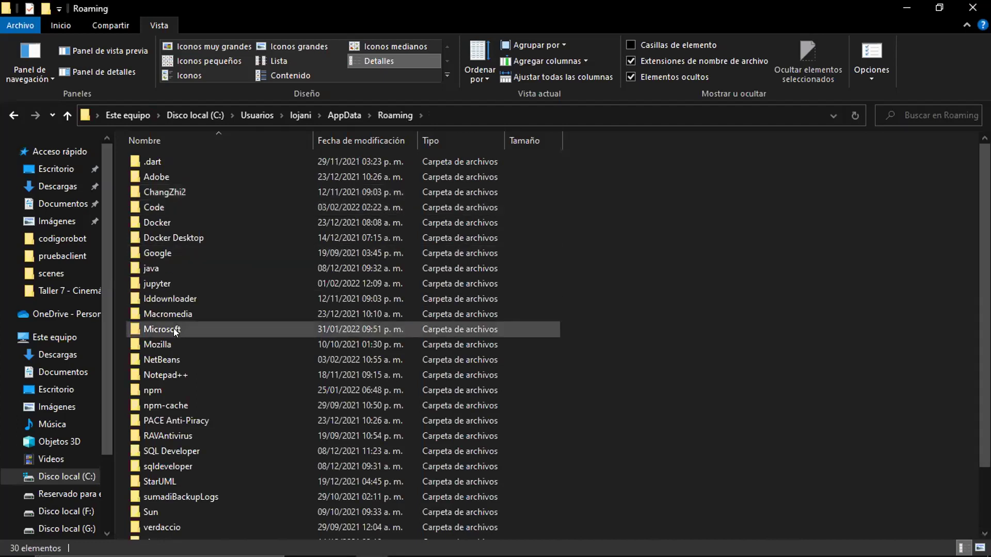
click(165, 359)
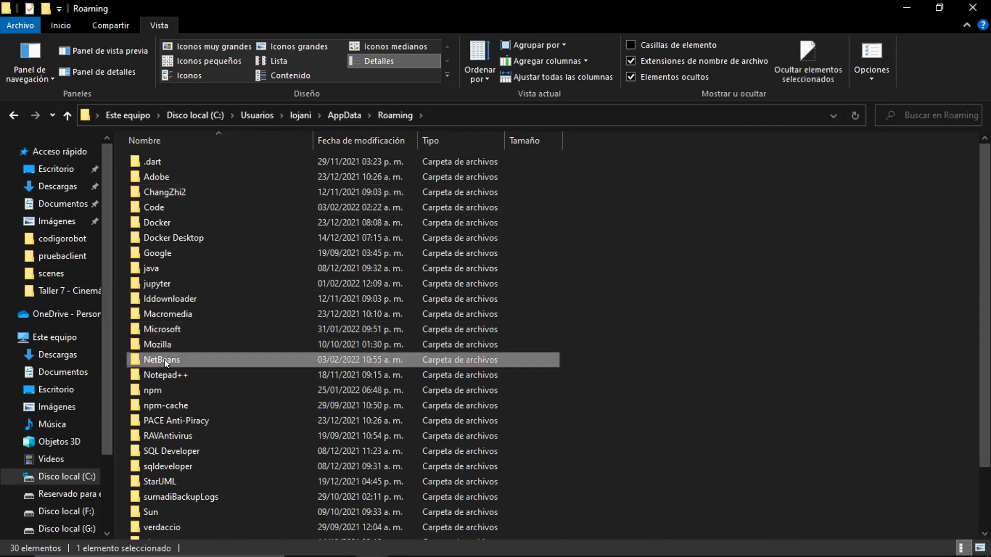
click(164, 359)
click(164, 359)
click(237, 355)
right_click(236, 355)
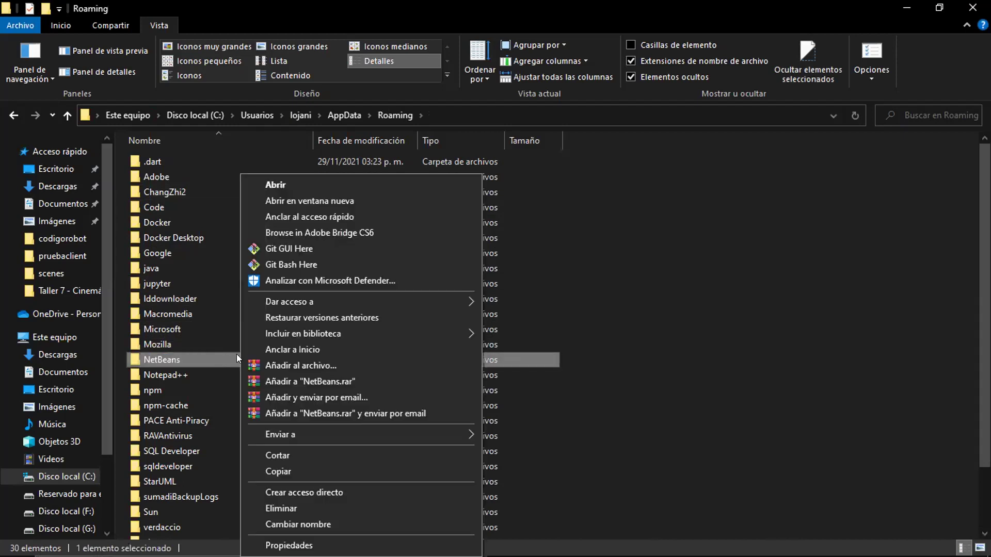
click(292, 508)
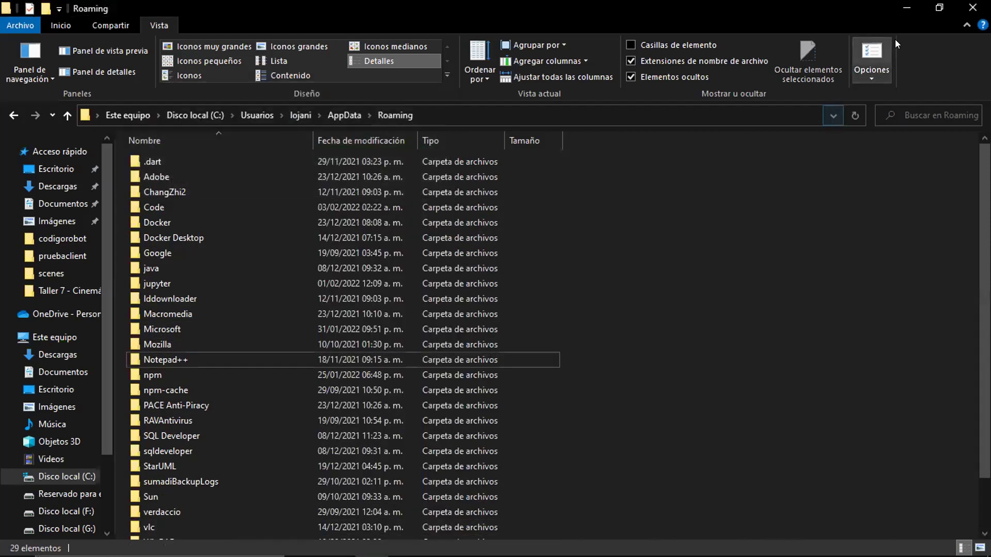
Dismiss the uninstaller's critical error and uninstall NetBeans IDE 8.2 again, including GlassFish Server Open Source Edition 4.1.1 and the NetBeans installation folder
click(904, 8)
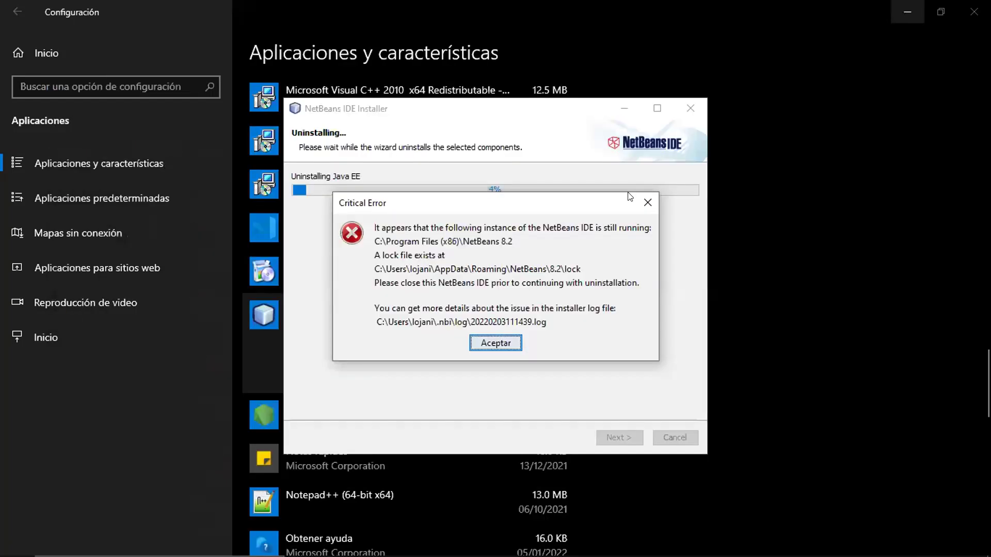
click(491, 345)
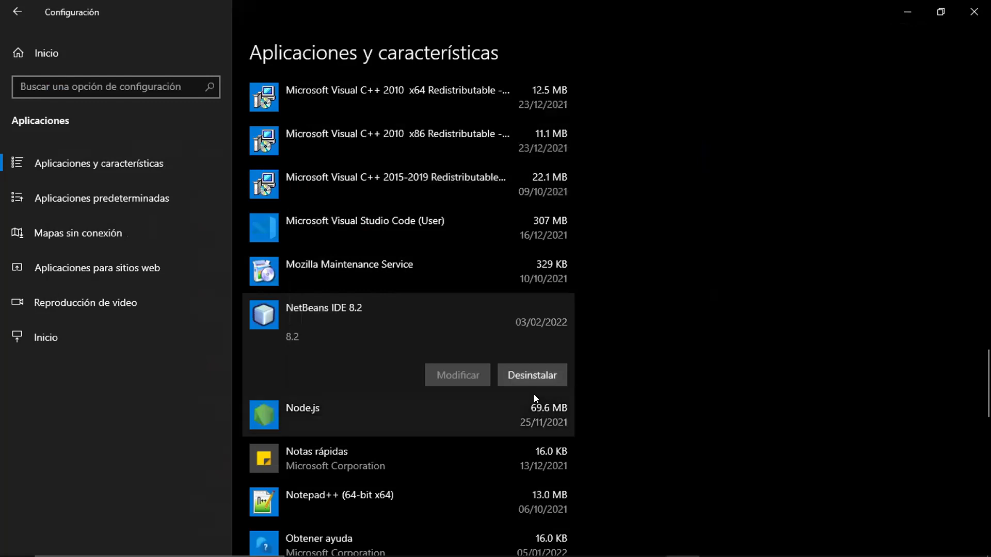
click(515, 366)
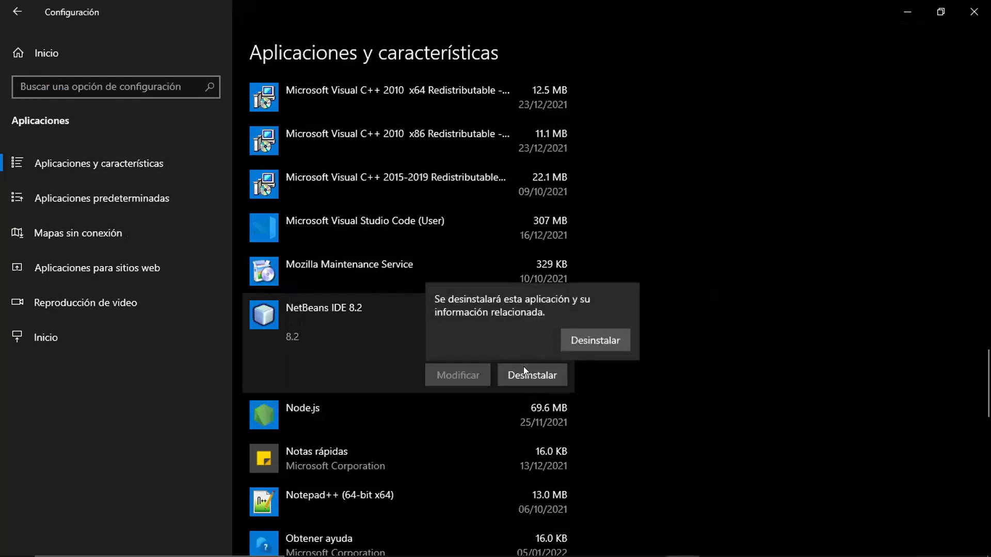
click(587, 340)
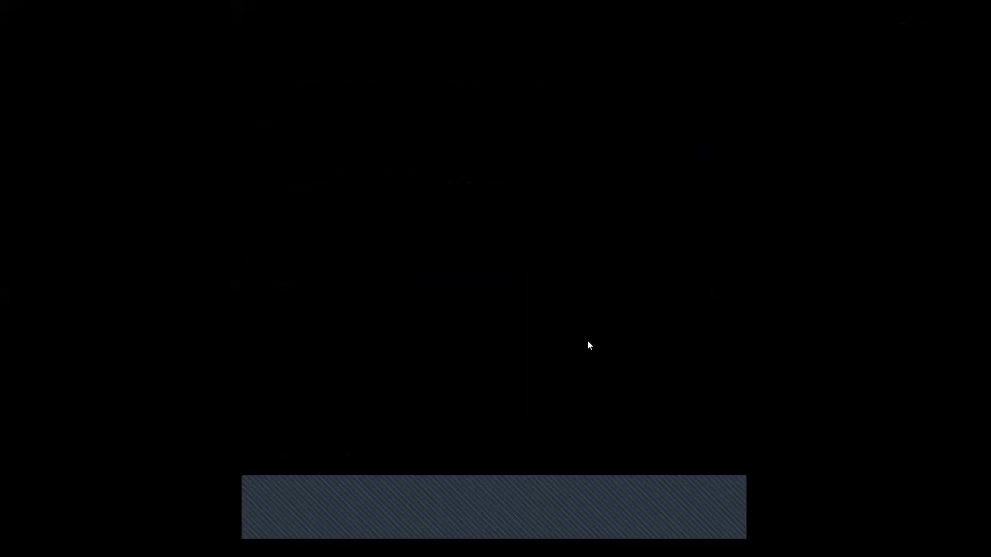
click(441, 366)
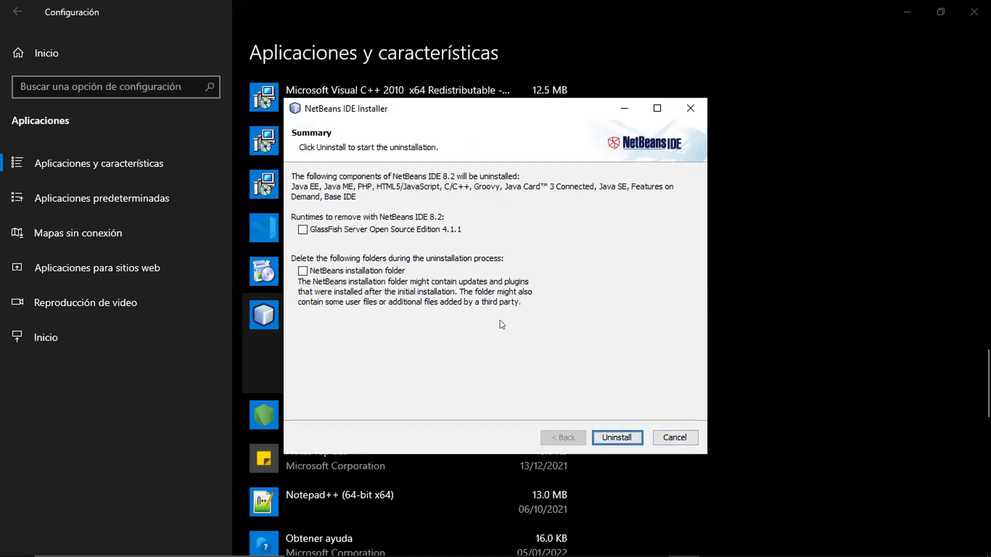
click(304, 230)
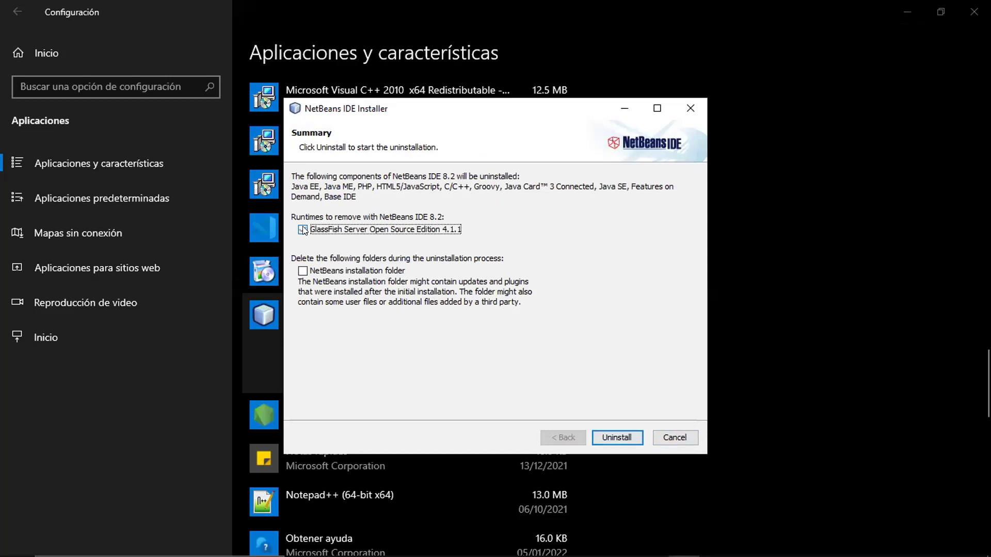
click(303, 272)
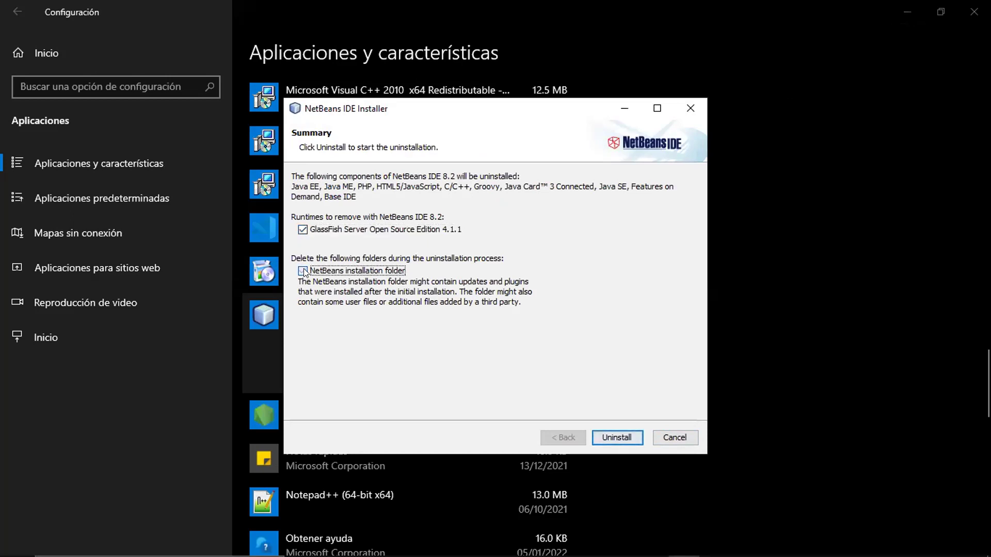
click(617, 438)
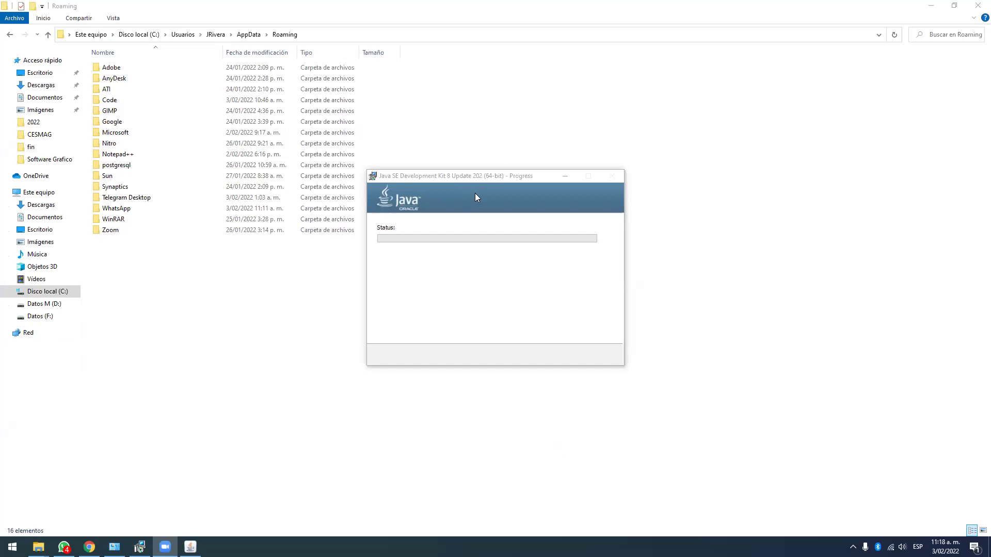
Accept the Java licence terms notice and install the JRE to C:\Program Files\Java\jre1.8.0_202, moving the JDK progress window aside
click(471, 234)
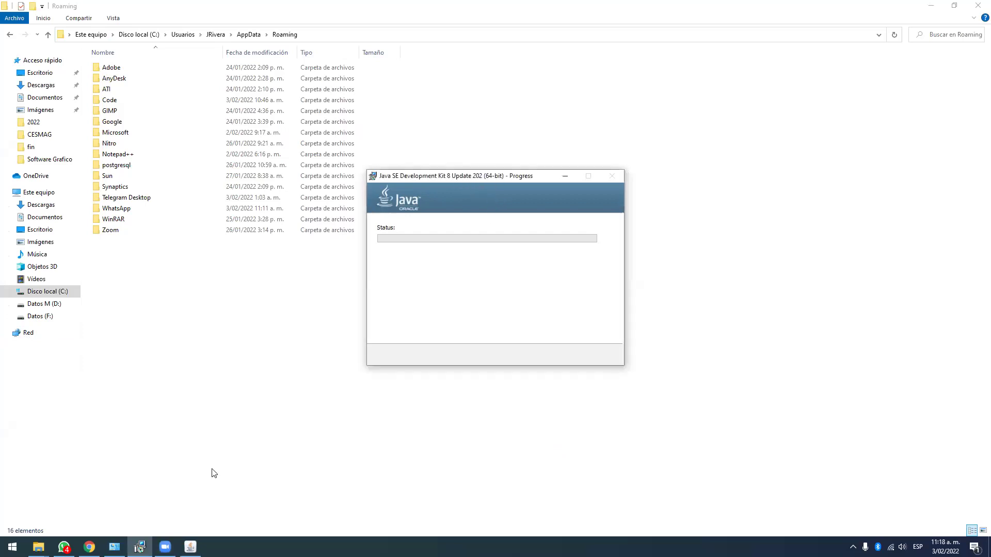
mouse_move(140, 547)
click(195, 516)
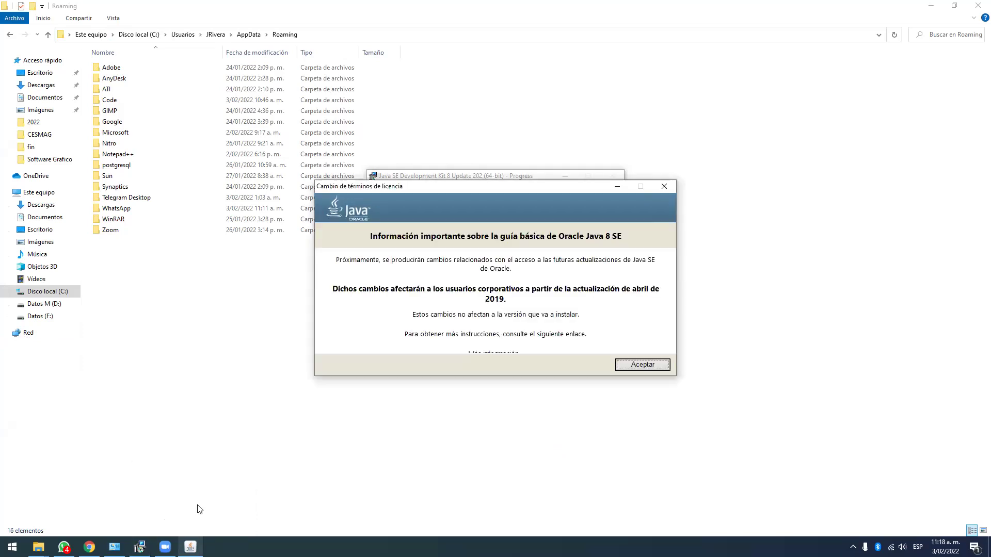
click(650, 367)
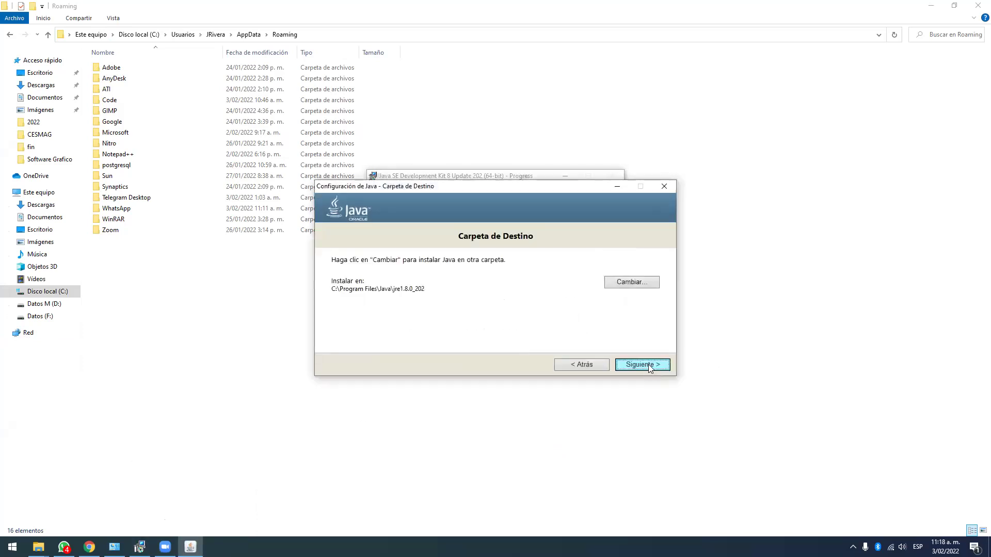
click(648, 365)
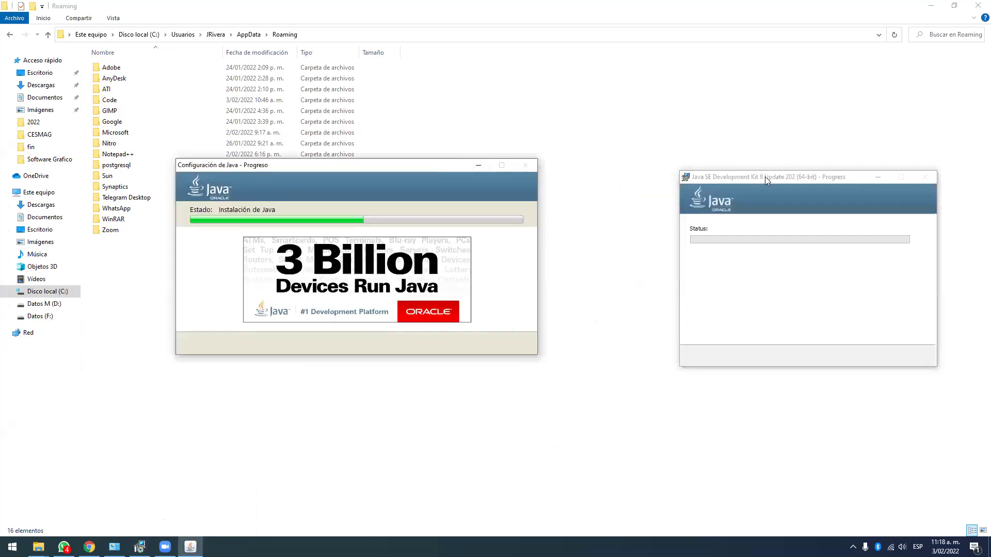
click(760, 177)
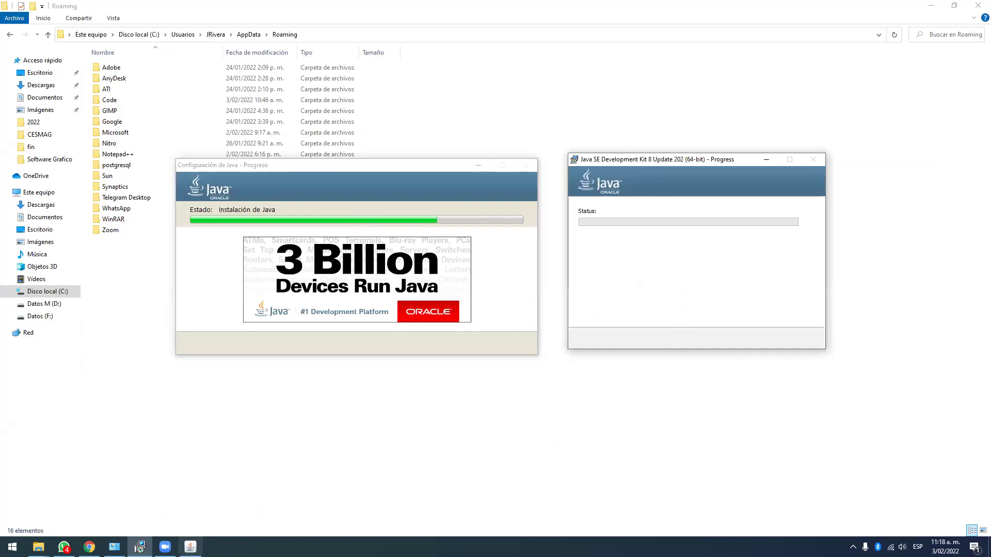
Open Oracle VM VirtualBox during the Java installation and minimize its window
mouse_move(165, 547)
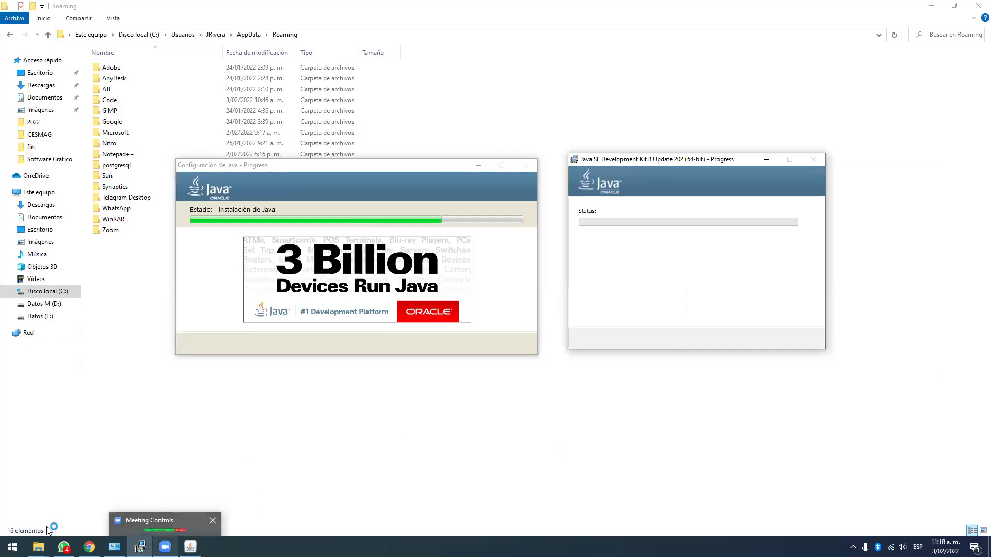
click(13, 548)
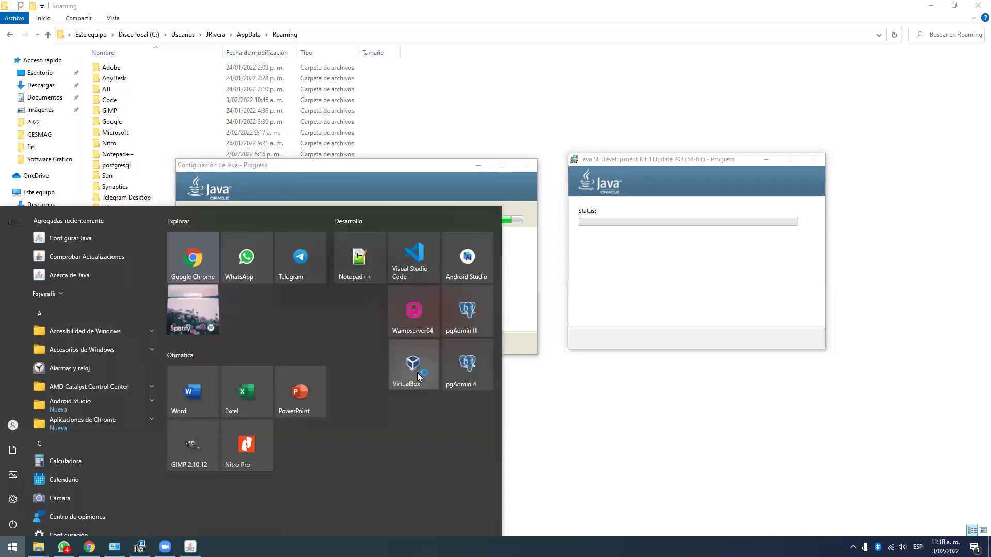
key(Escape)
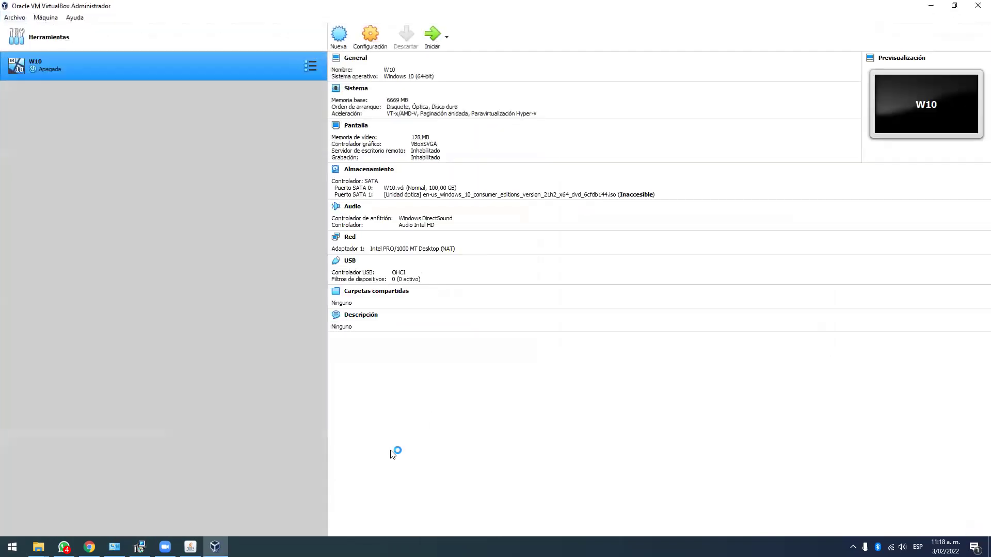
click(931, 6)
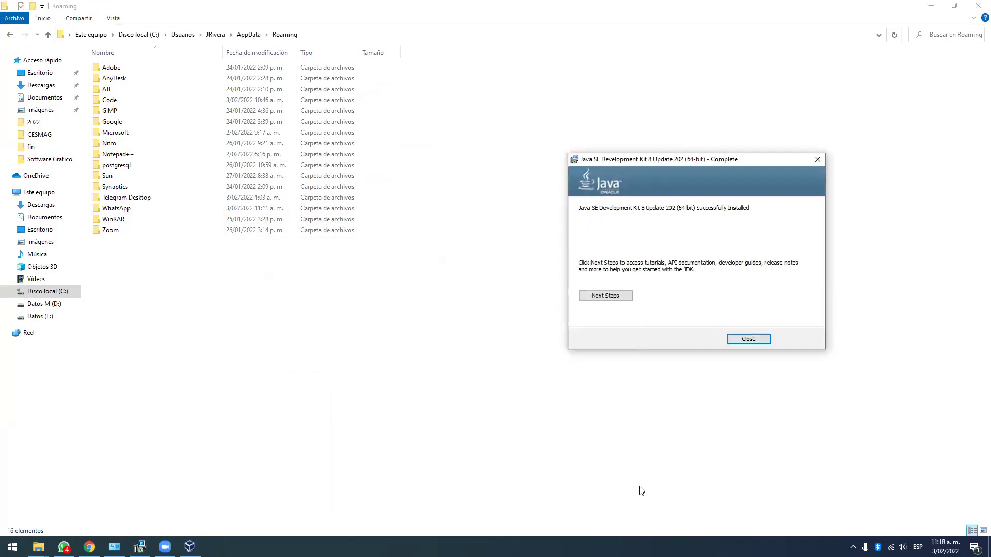
Close the JDK 8 Update 202 installer and launch netbeans-8.2-windows.exe from the Descargas folder
click(749, 340)
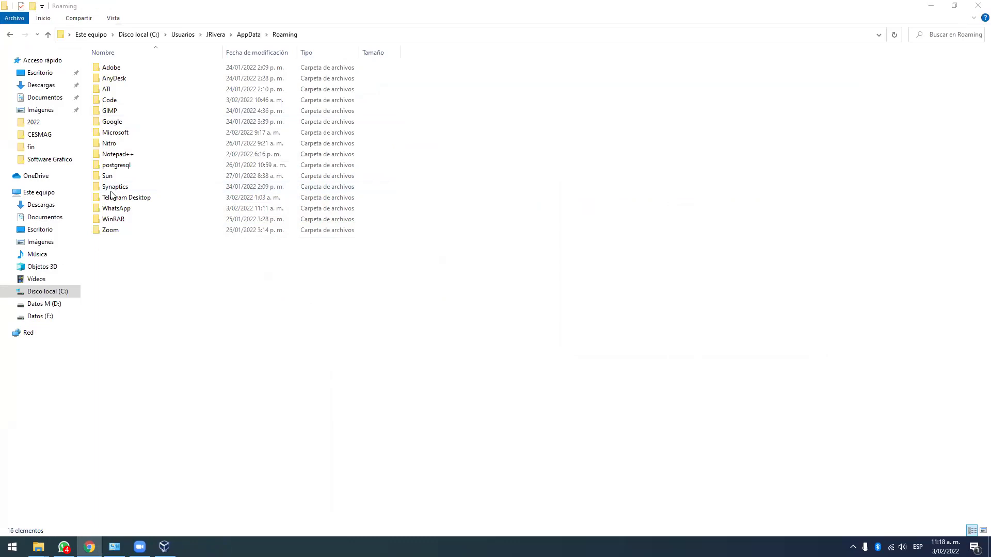
click(42, 86)
double_click(286, 83)
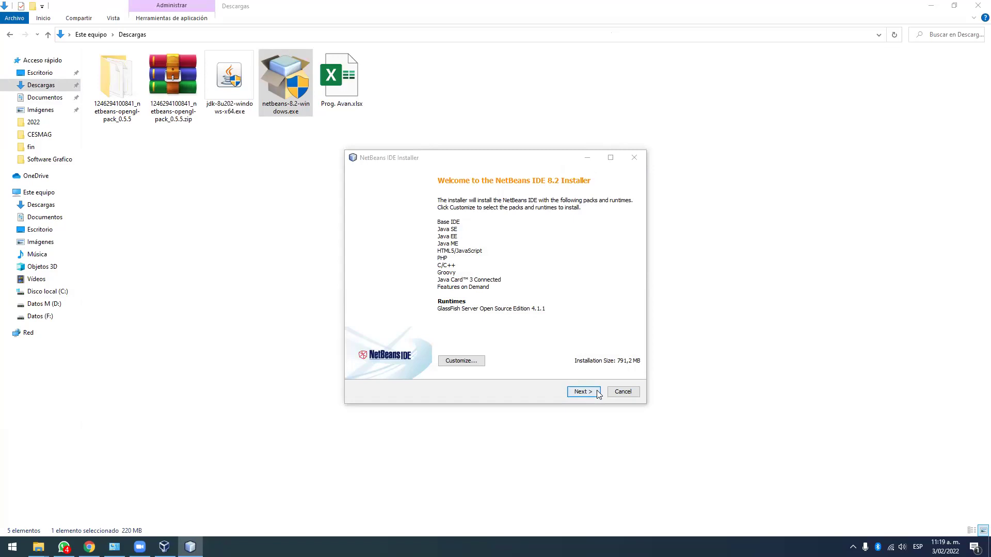
Review the NetBeans packs and runtimes, keep the default selection, and accept the license agreement
click(467, 361)
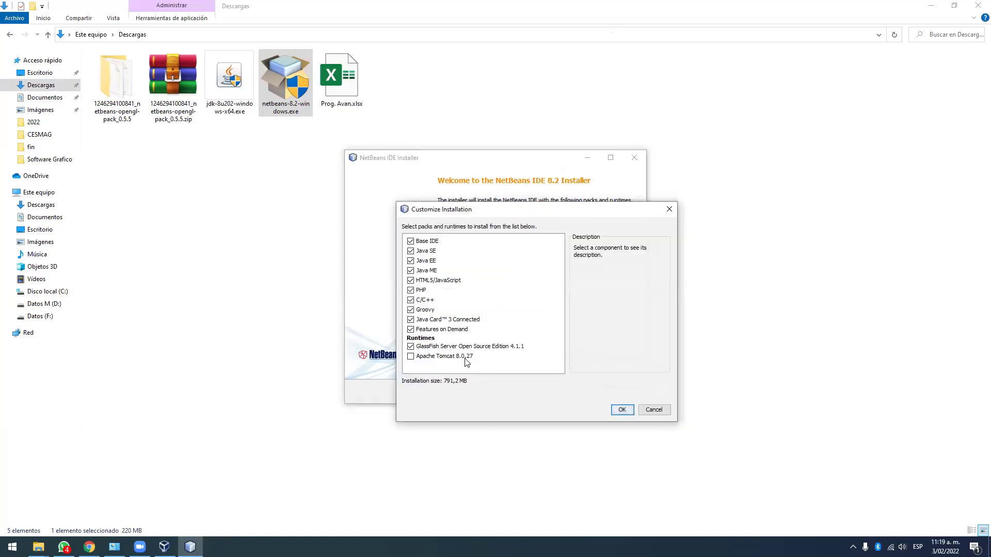
click(624, 411)
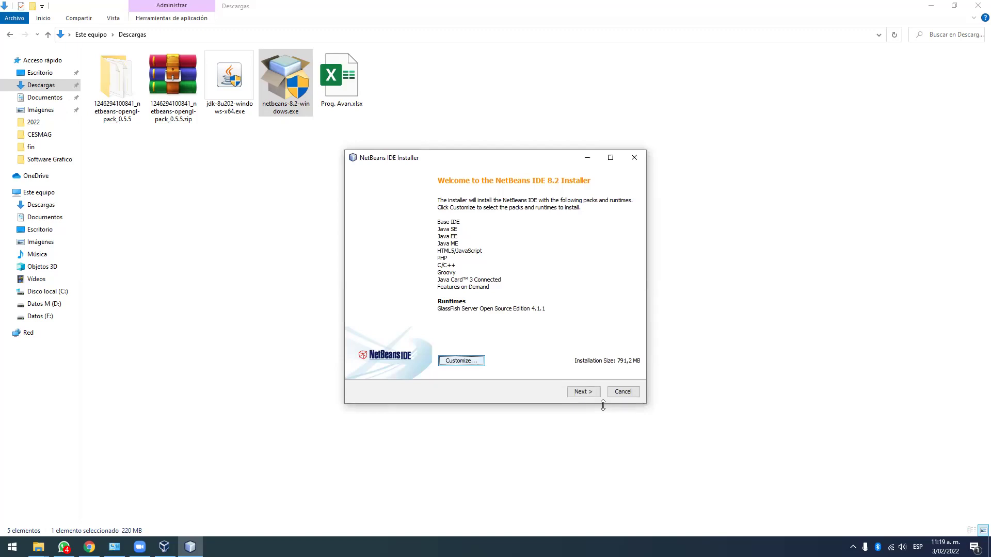
click(586, 393)
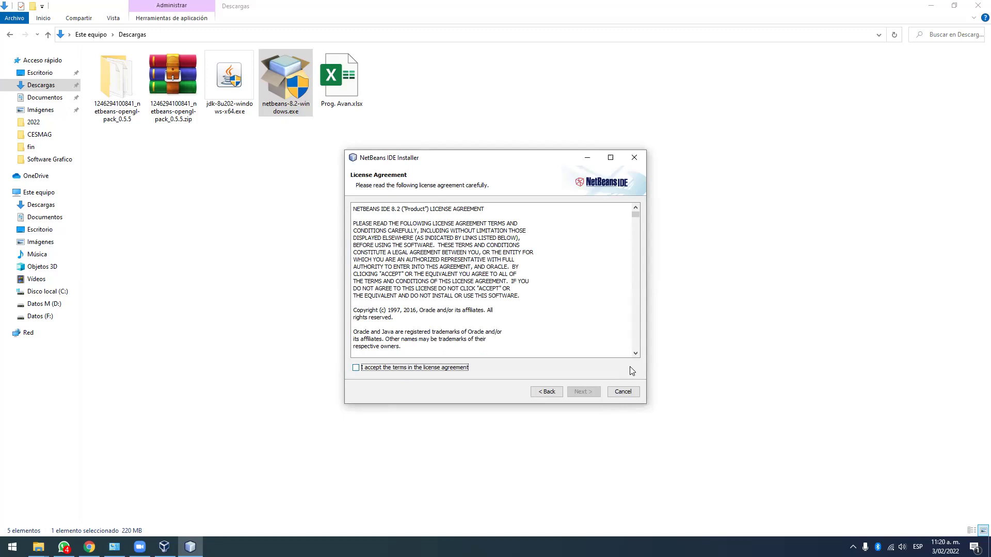
click(404, 369)
click(583, 392)
click(583, 392)
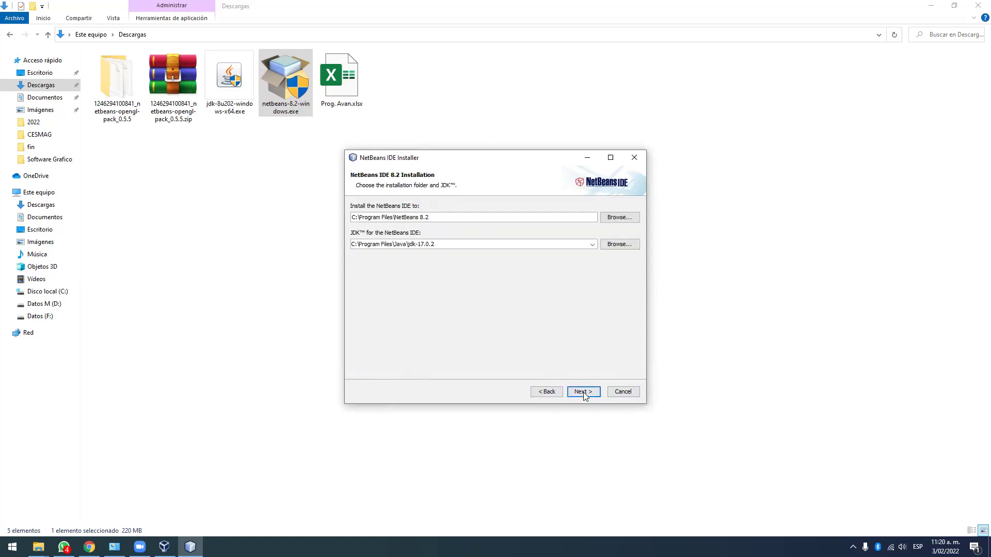
Set the JDK for NetBeans IDE to C:\Program Files\Java\jdk1.8.0_202 and continue to the GlassFish installation settings
click(622, 246)
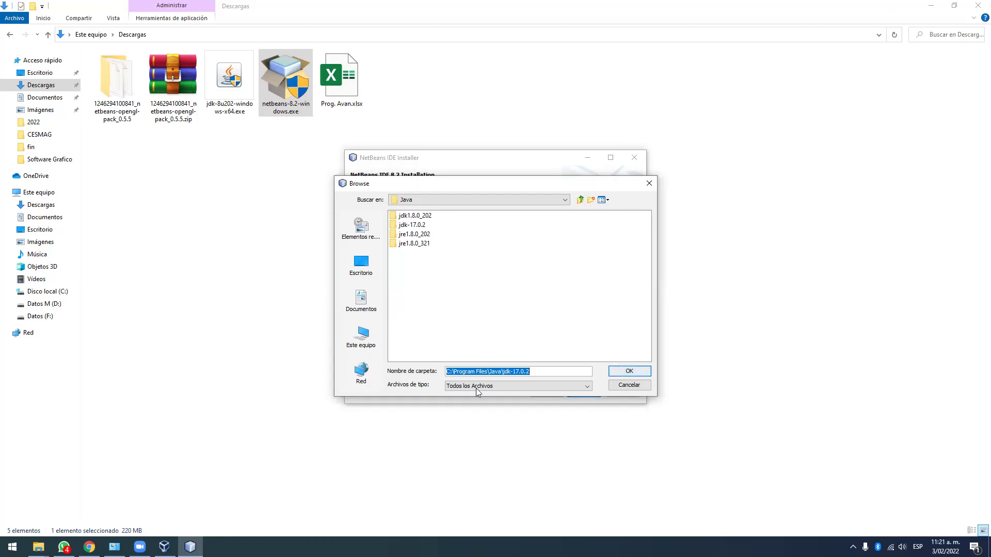
click(430, 219)
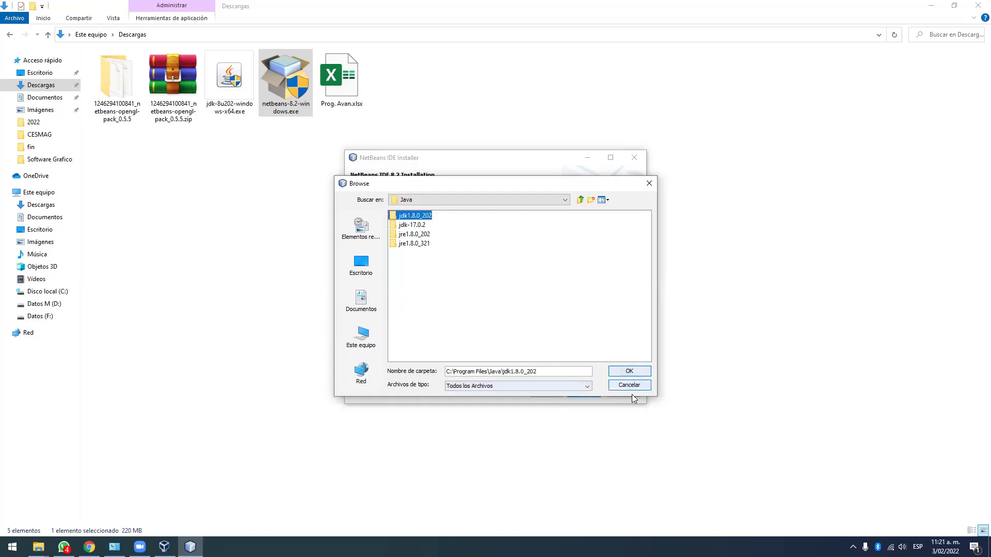
click(629, 371)
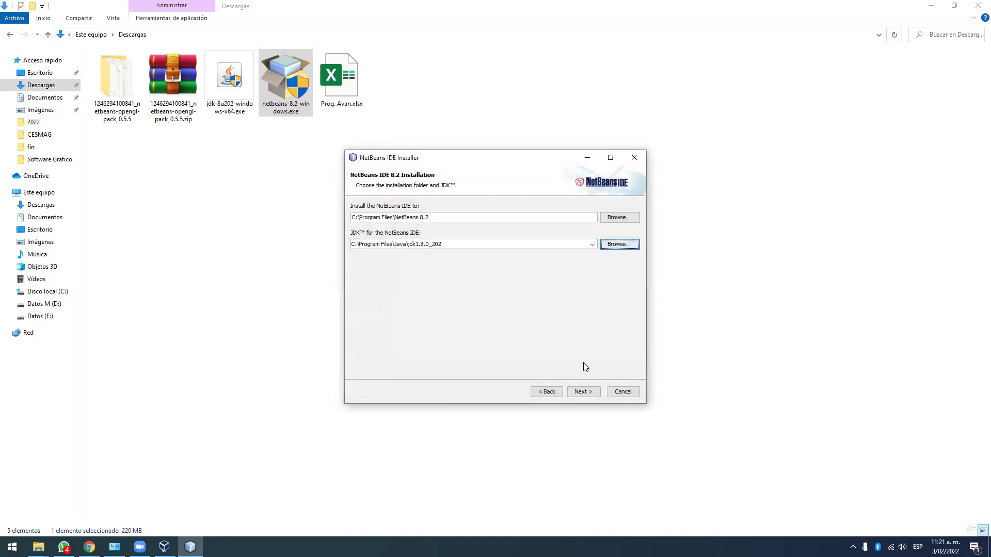
click(579, 392)
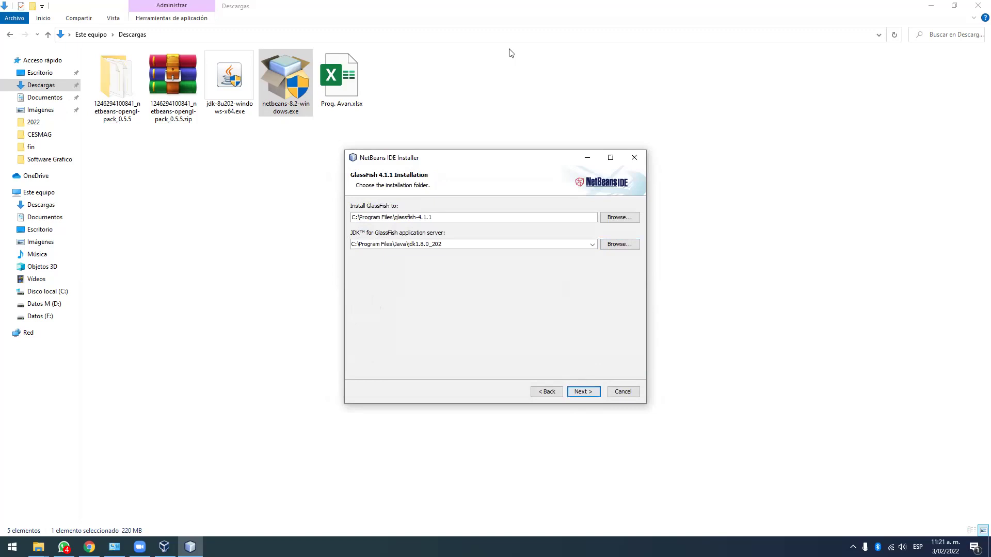
Keep the default GlassFish folder and JDK, turn off Check for Updates, and start the NetBeans installation
click(593, 393)
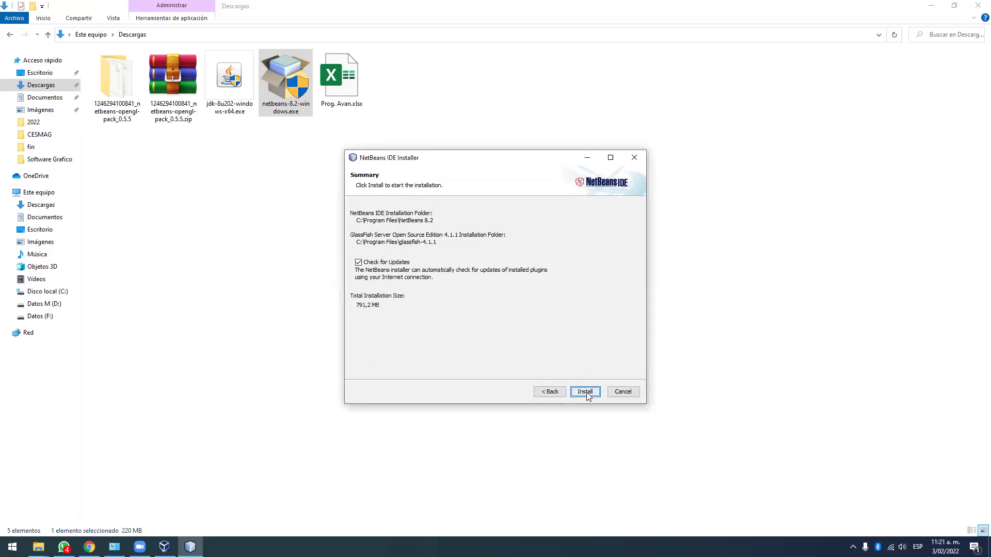
click(385, 262)
click(583, 391)
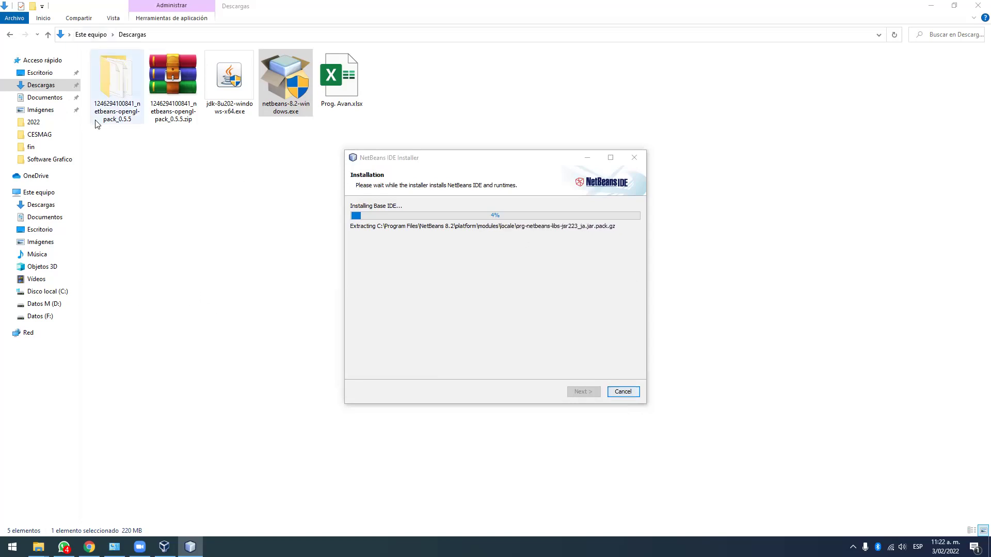
mouse_move(39, 547)
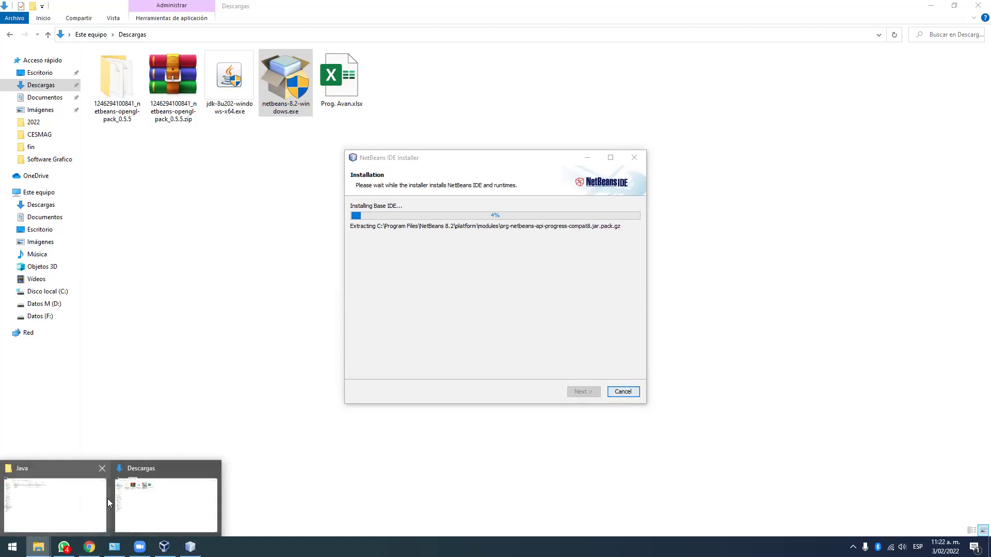
While NetBeans installs, switch to File Explorer and open the folder F:\UDENAR\Docente\Software Grafico
click(160, 498)
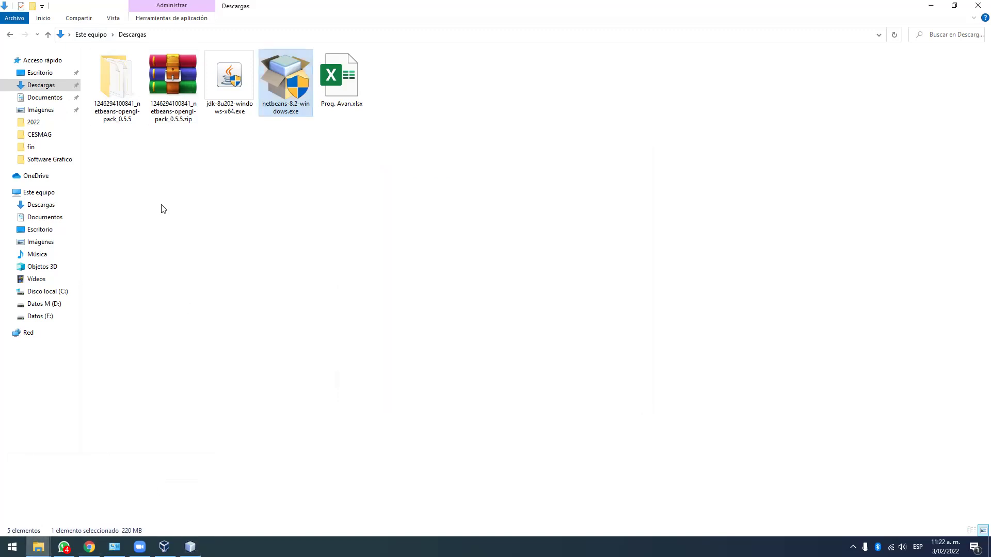
click(106, 36)
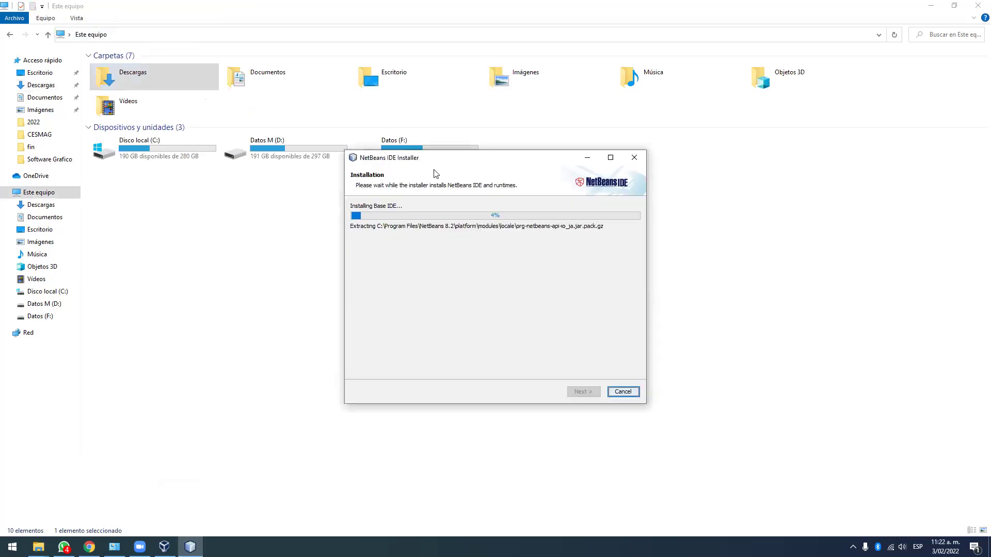
click(344, 248)
click(308, 228)
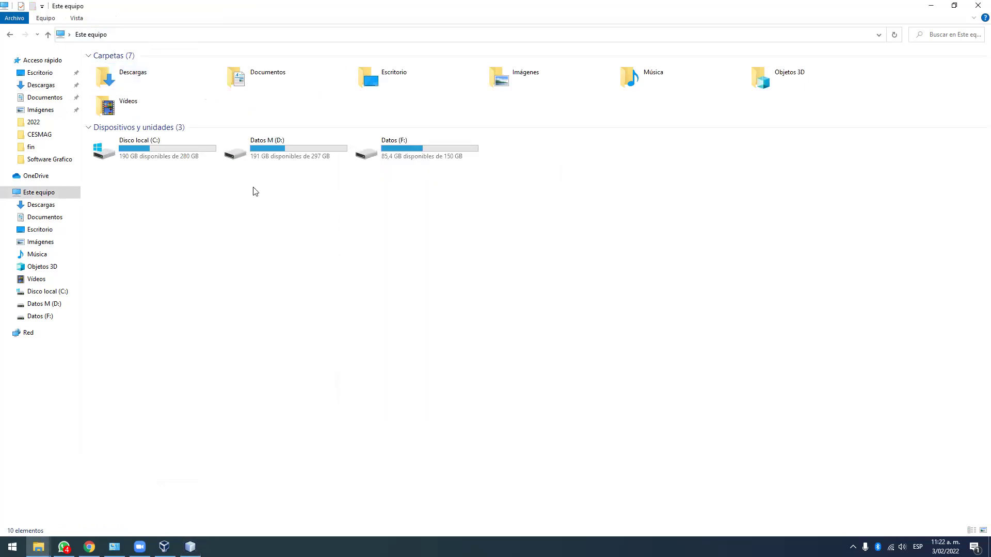
double_click(375, 157)
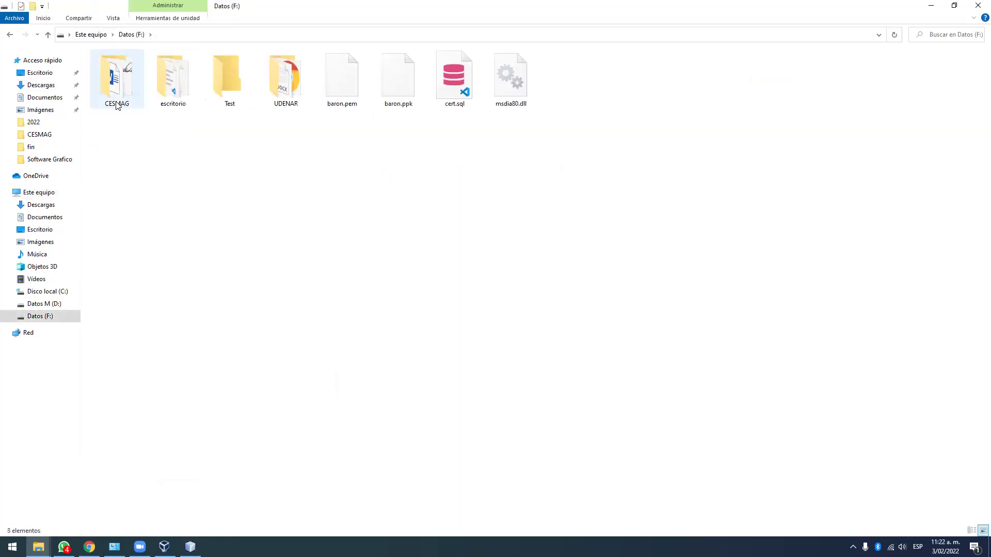
double_click(268, 101)
click(168, 97)
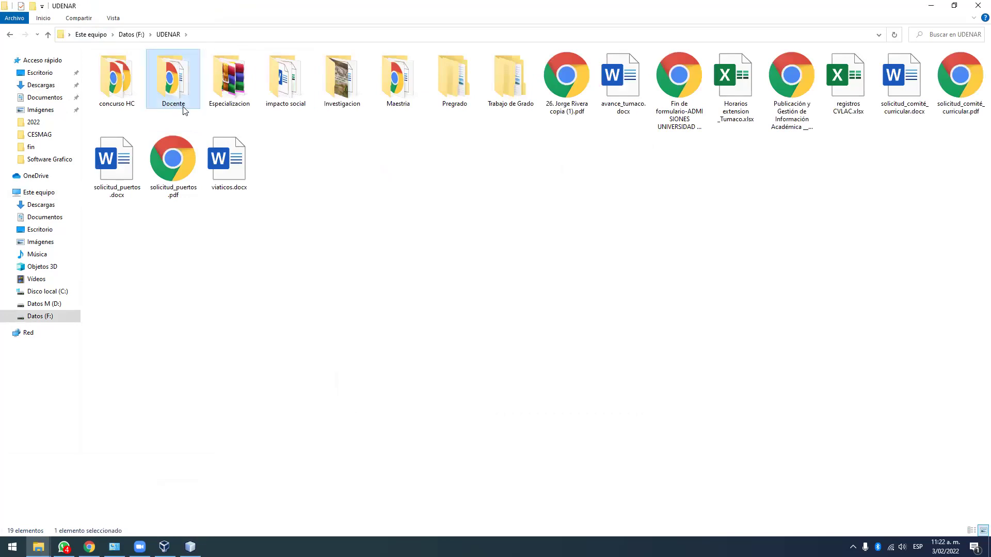
double_click(172, 103)
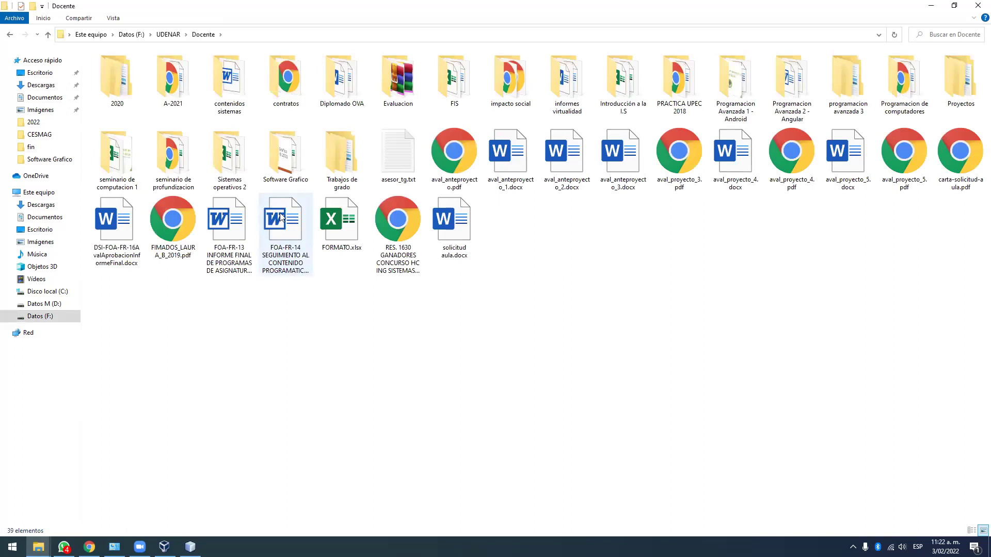
double_click(283, 174)
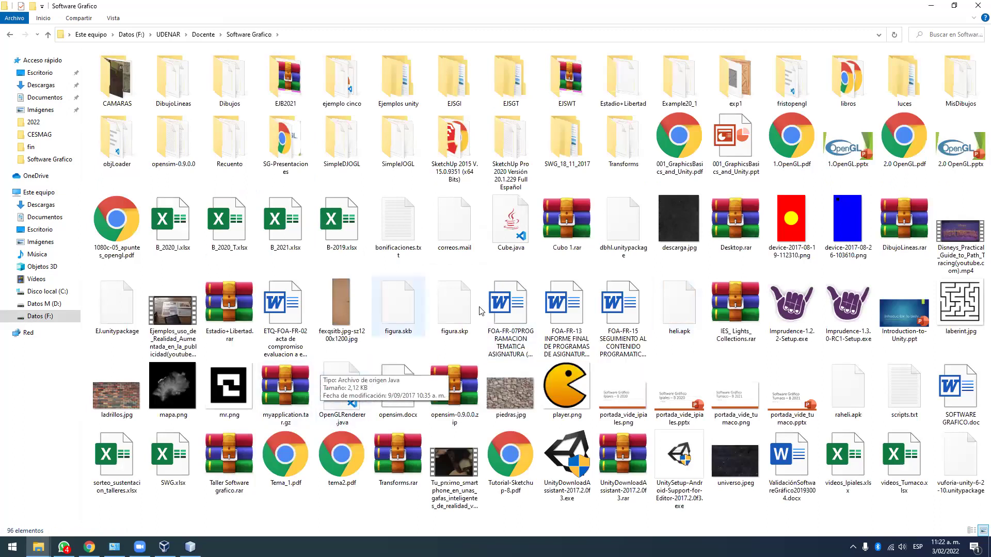
Open the video Disneys_Practical_Guide_to_Path_Tracing(youtube.com).mp4 from the Software Grafico folder and play it in full screen
click(945, 250)
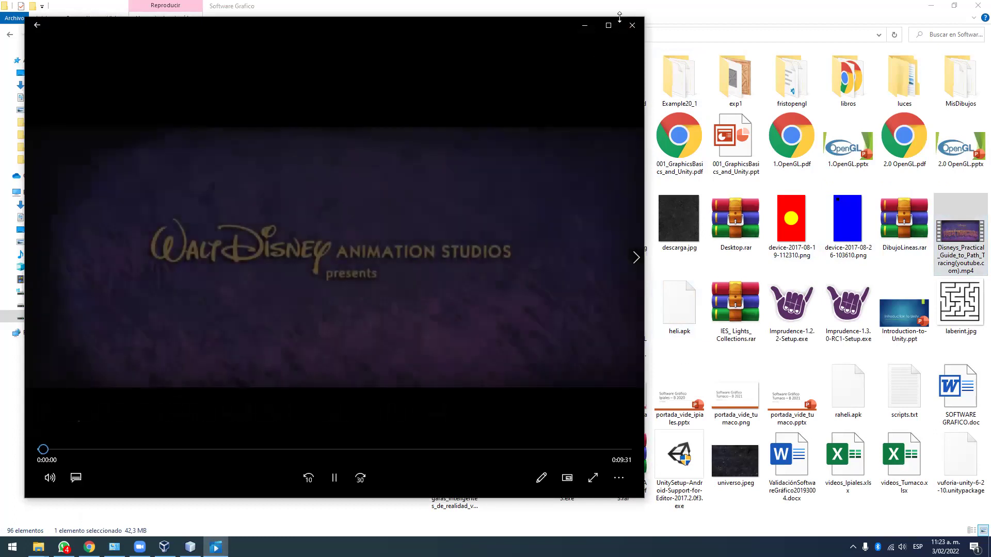
click(335, 478)
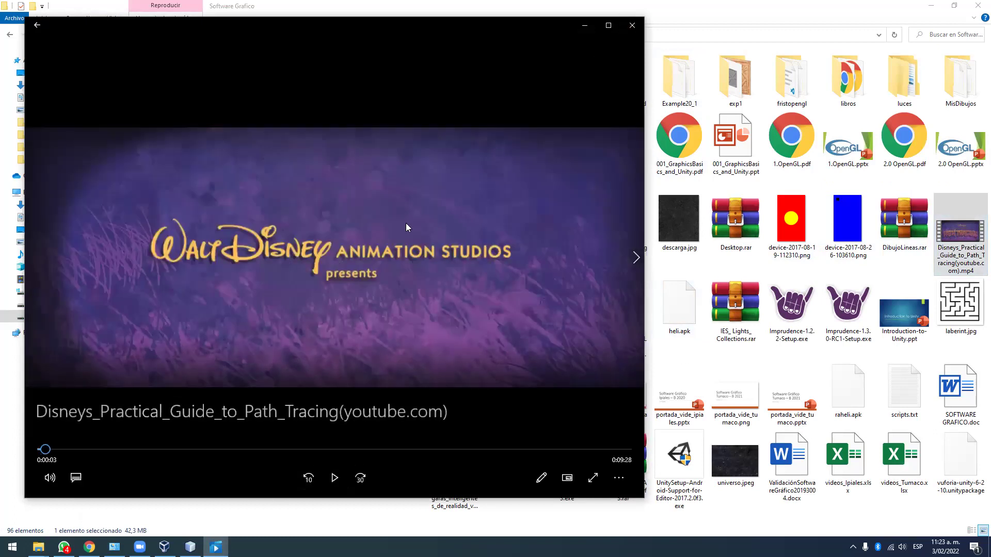
double_click(253, 29)
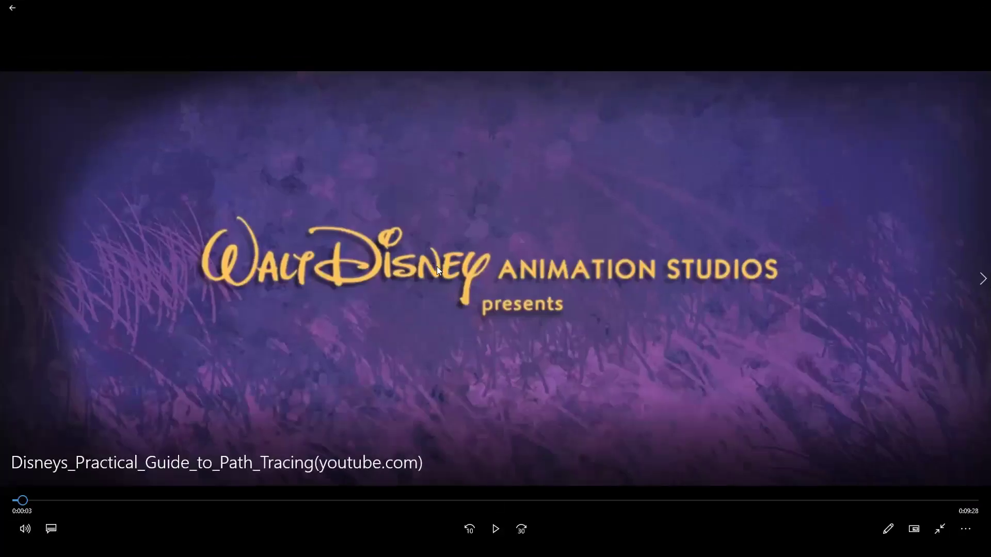
click(489, 537)
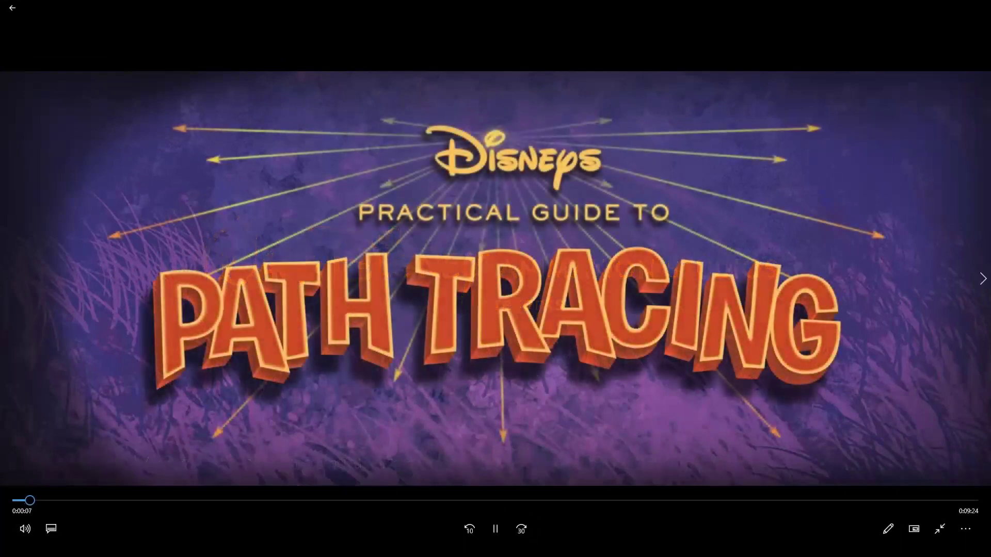
key(alt+Tab)
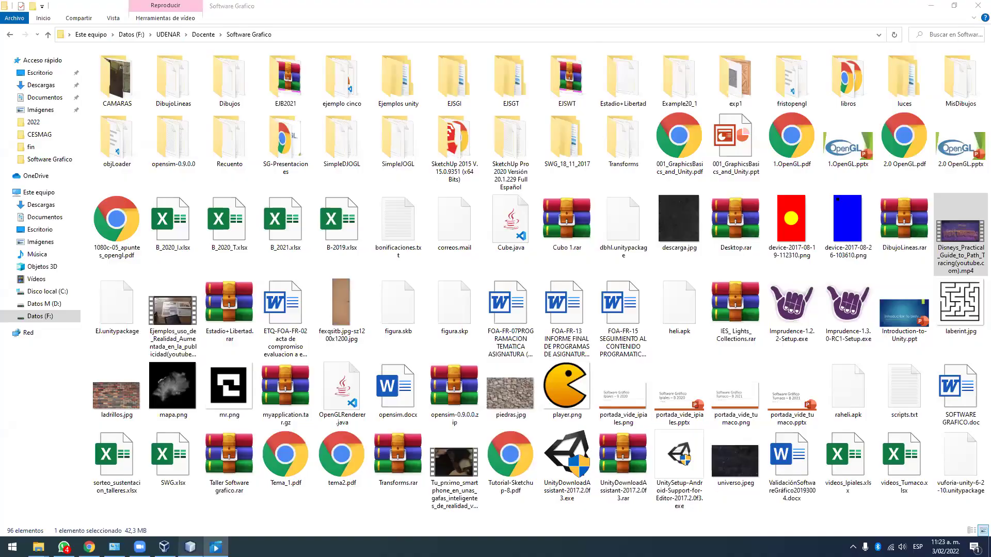
key(alt+Tab)
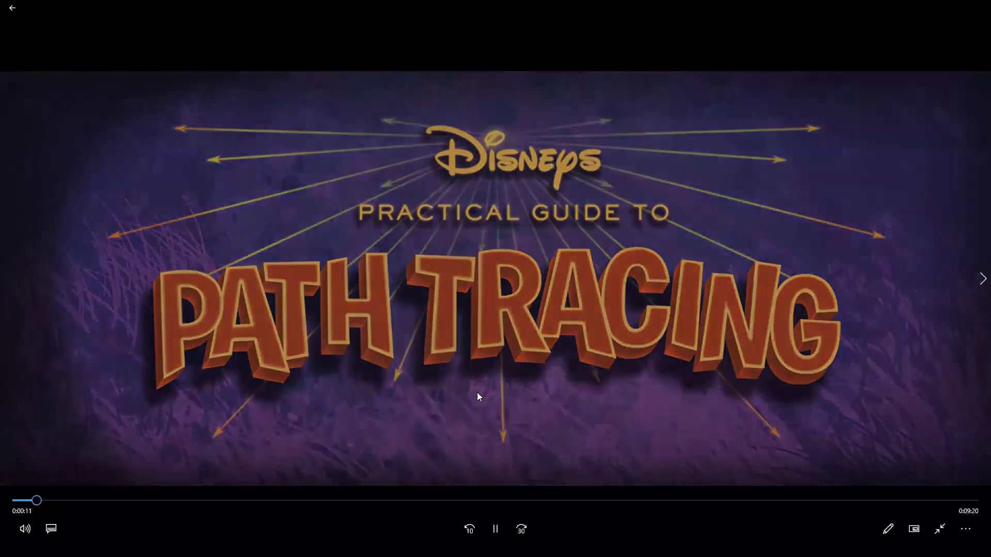